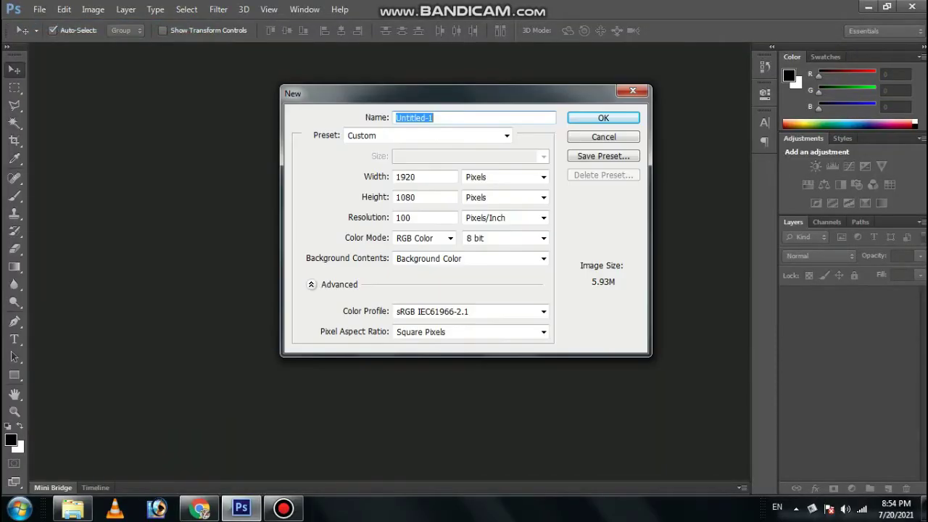
- Create a 1920 × 1080 px, 100 pixels/inch, RGB 8-bit document
key(Tab)
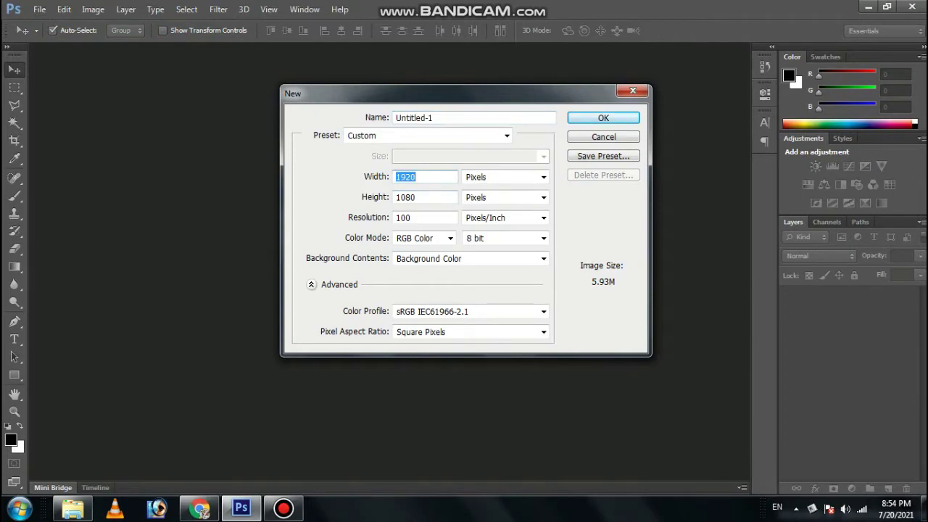
text(1920)
key(Tab)
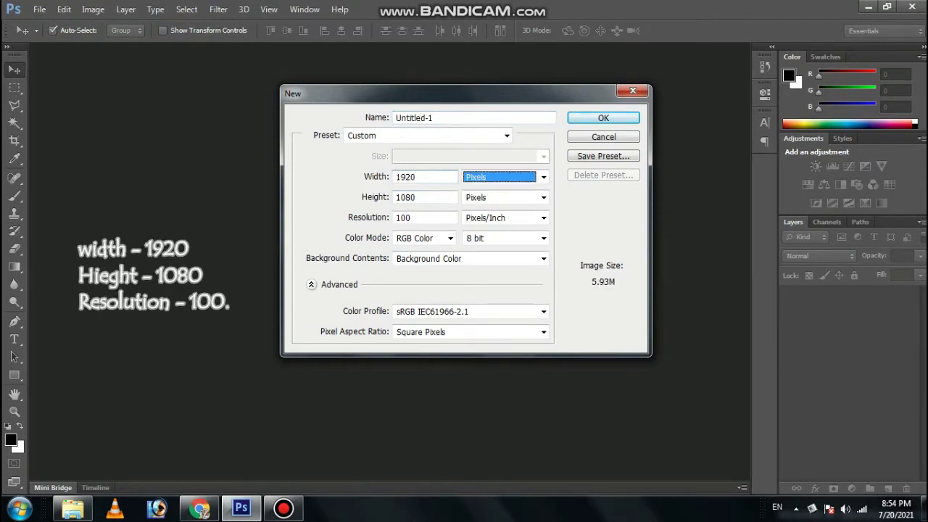
key(Tab)
text(1080)
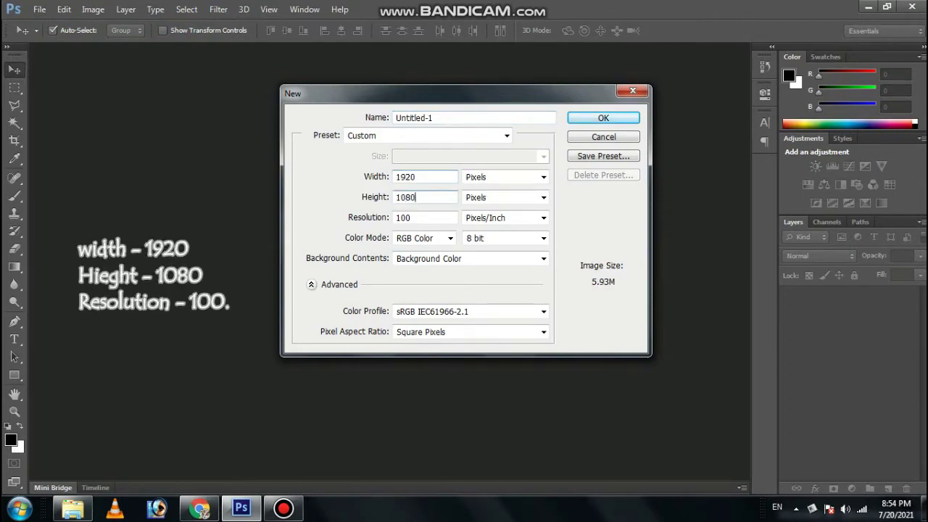
key(Tab)
key(Tab)
key(Tab)
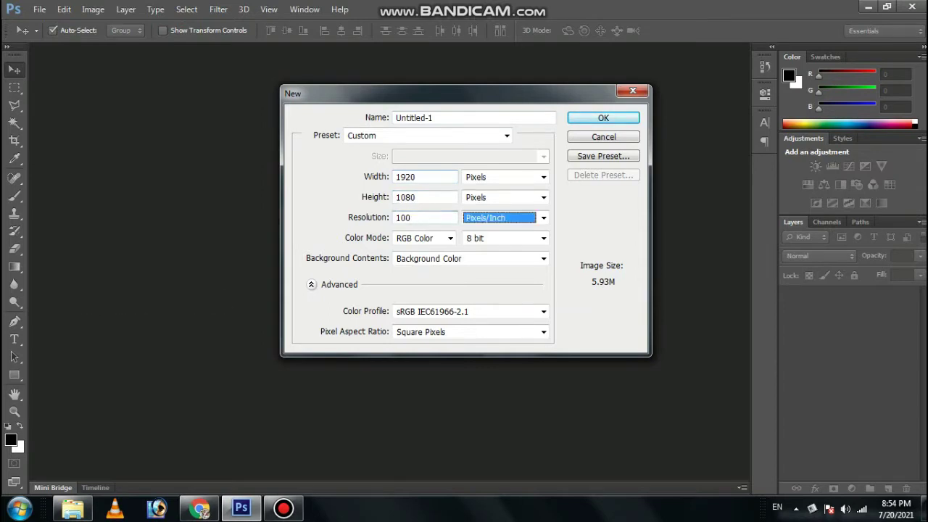
key(Tab)
key(Tab)
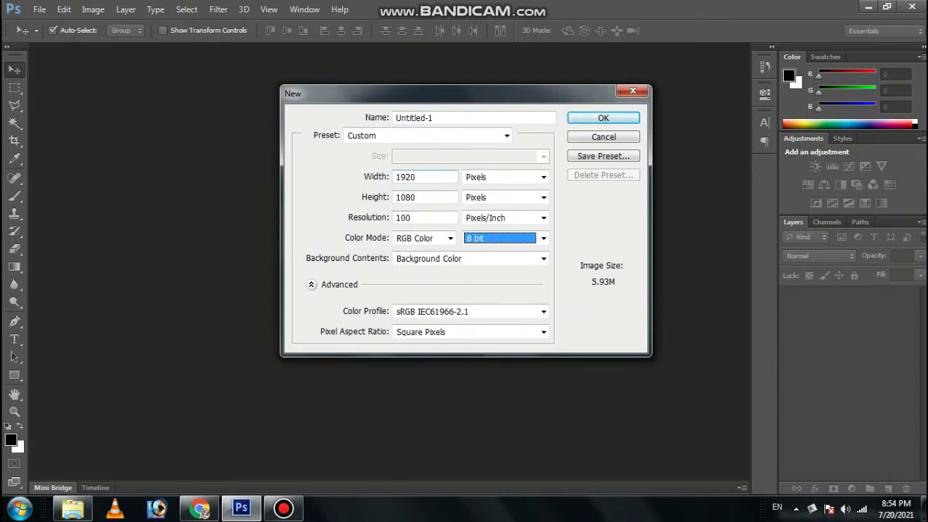
key(Tab)
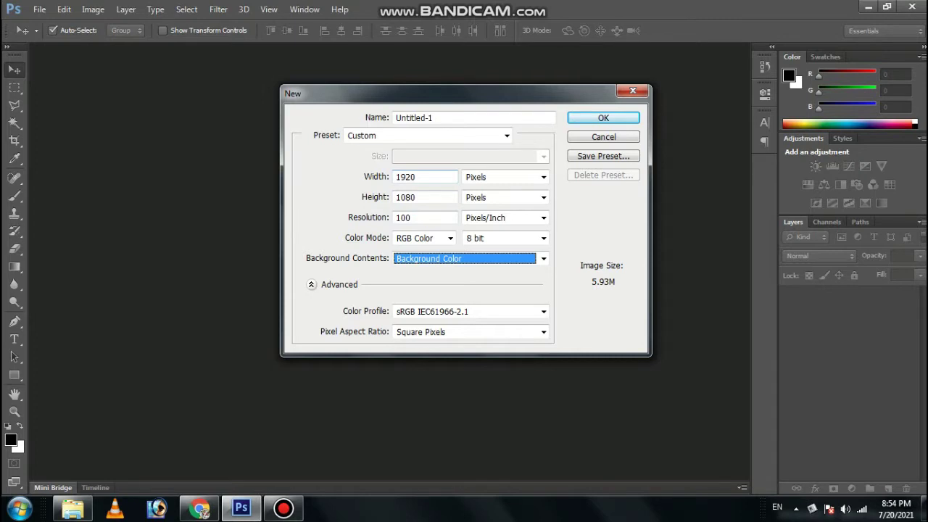
key(Return)
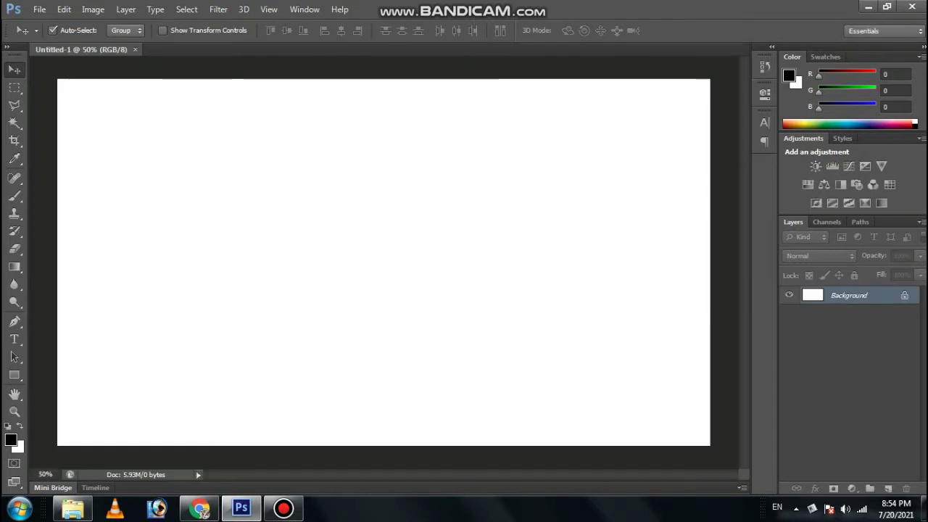
- Fill the white background with black using the Paint Bucket
right_click(15, 266)
click(72, 273)
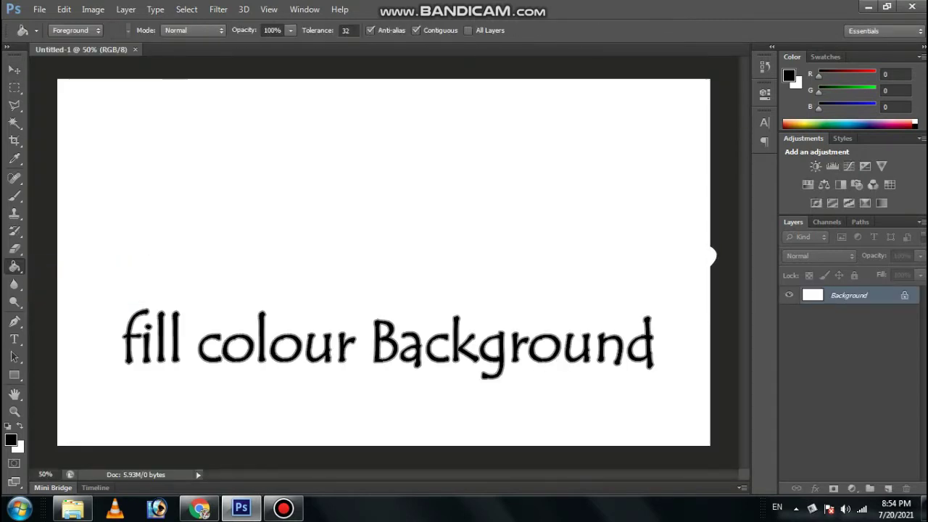
click(463, 217)
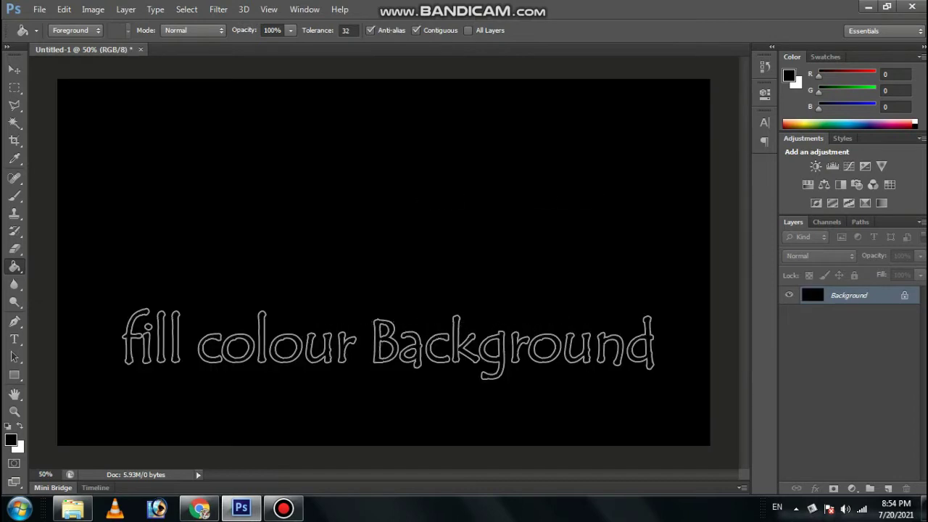
key(t)
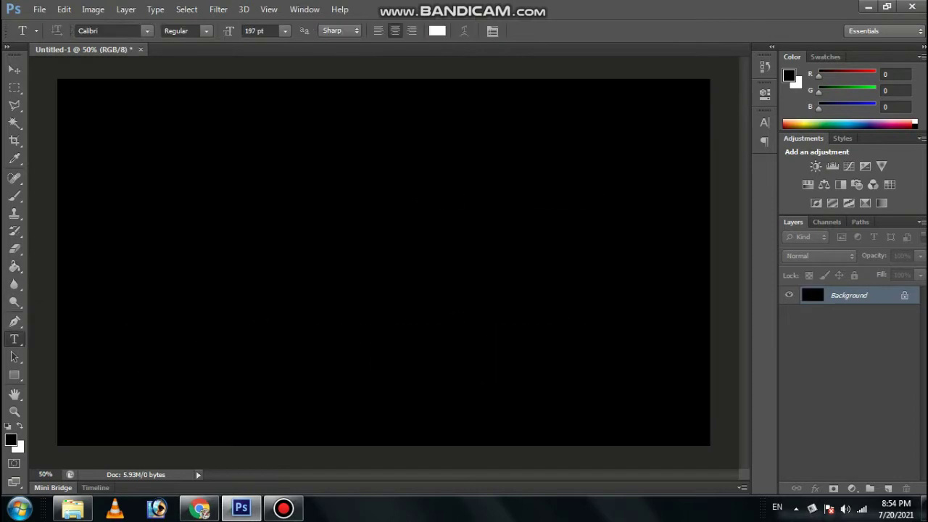
- Place the brick wall photo as a layer and scale it to cover the canvas
click(15, 69)
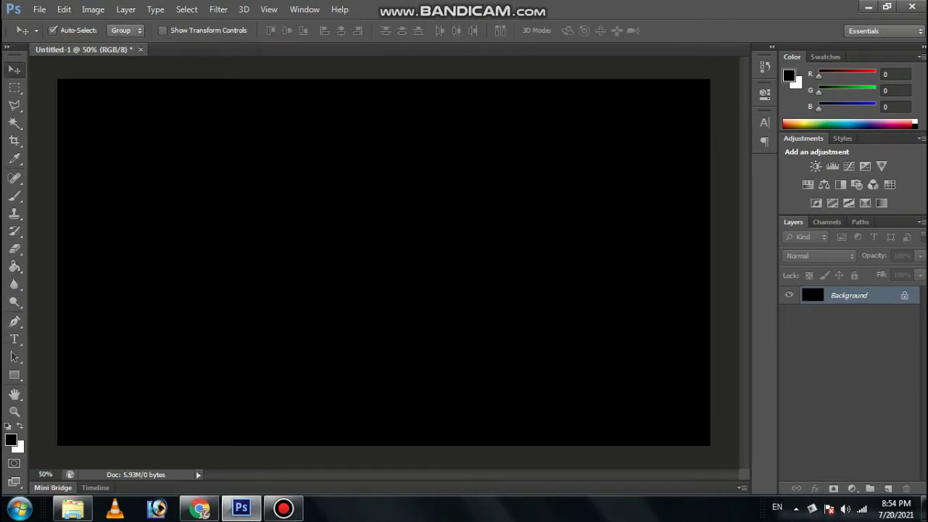
click(73, 507)
drag(568, 105, 242, 507)
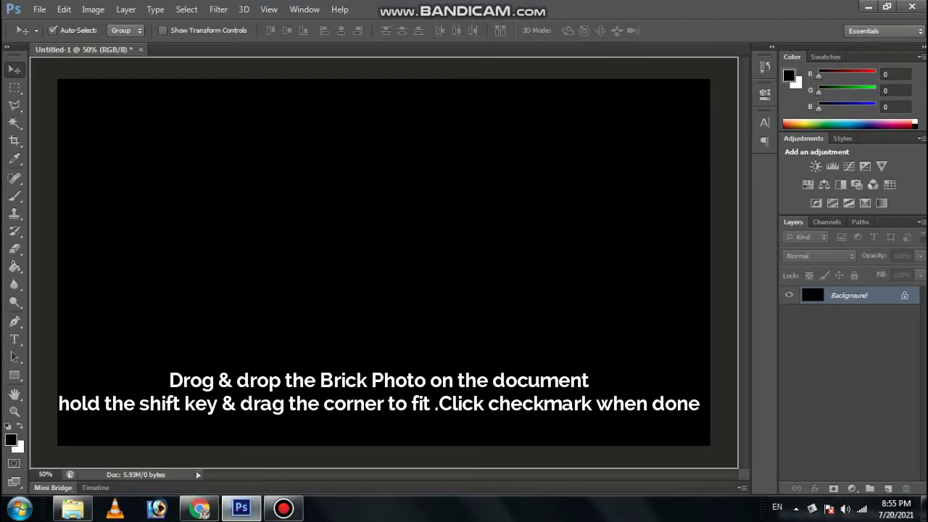
mouse_move(241, 507)
mouse_down()
mouse_move(381, 263)
mouse_move(171, 167)
mouse_up()
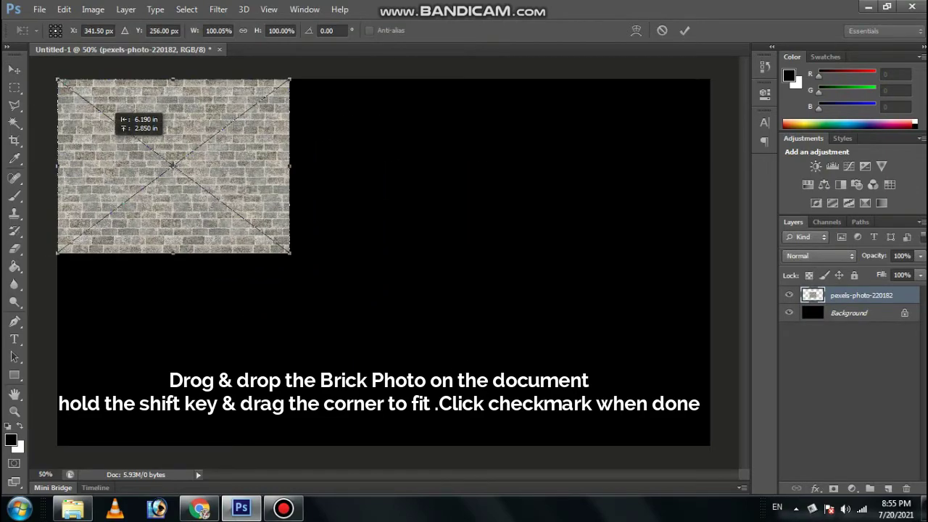
drag(290, 253, 554, 450)
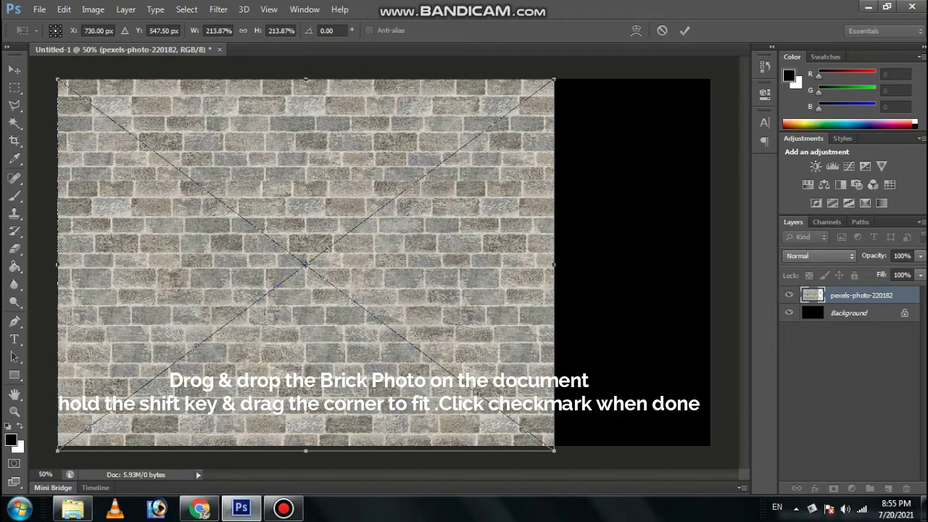
key(ctrl+minus)
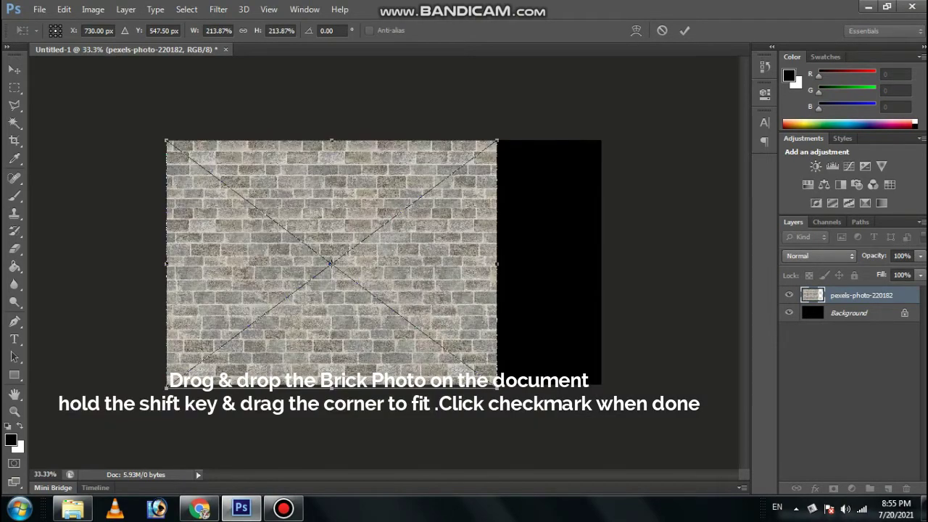
drag(497, 386, 601, 466)
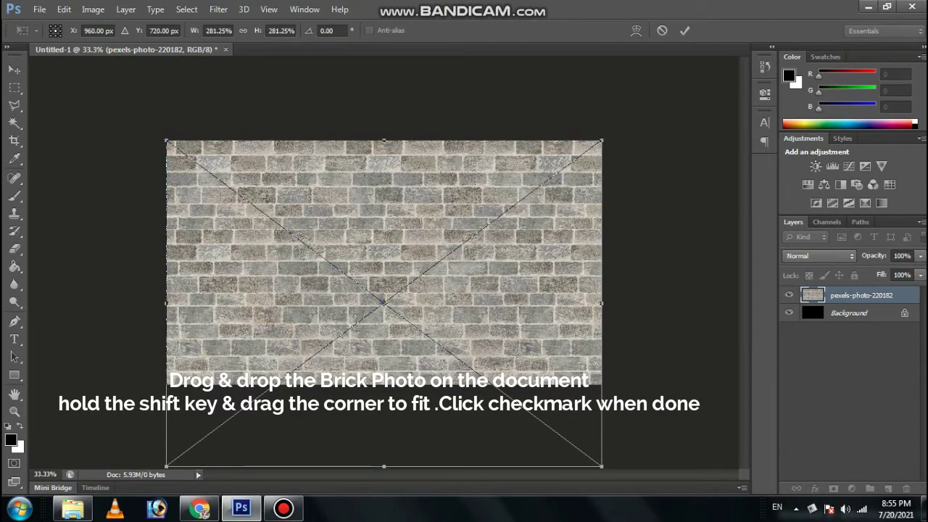
key(Return)
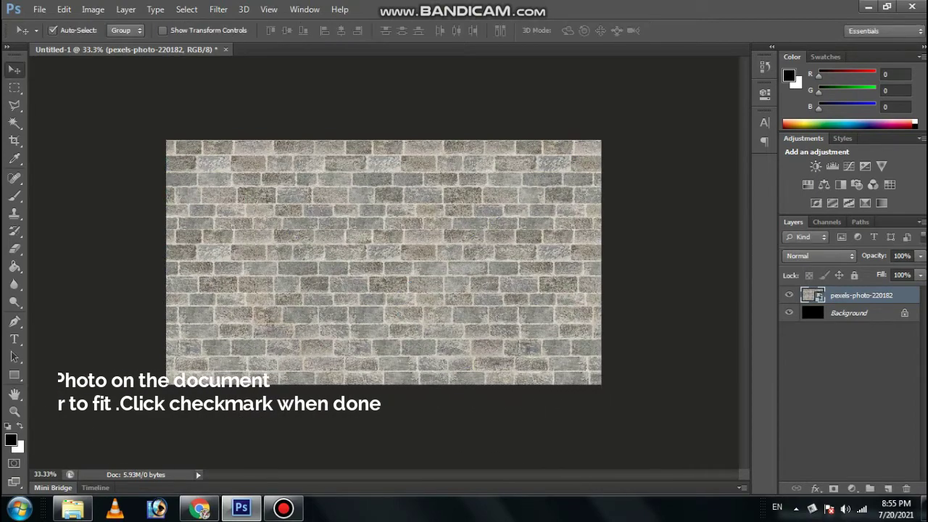
key(ctrl+0)
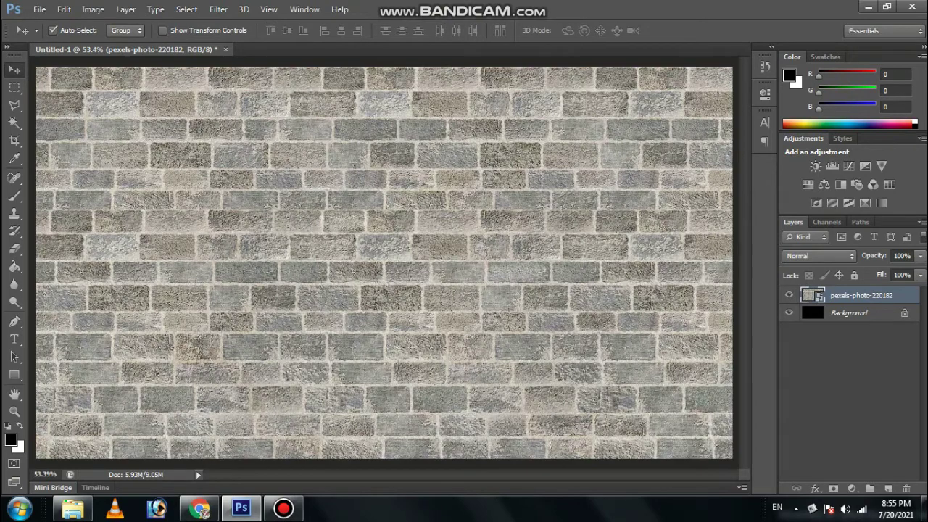
- Add a layer mask to the brick layer and fill it black
click(834, 489)
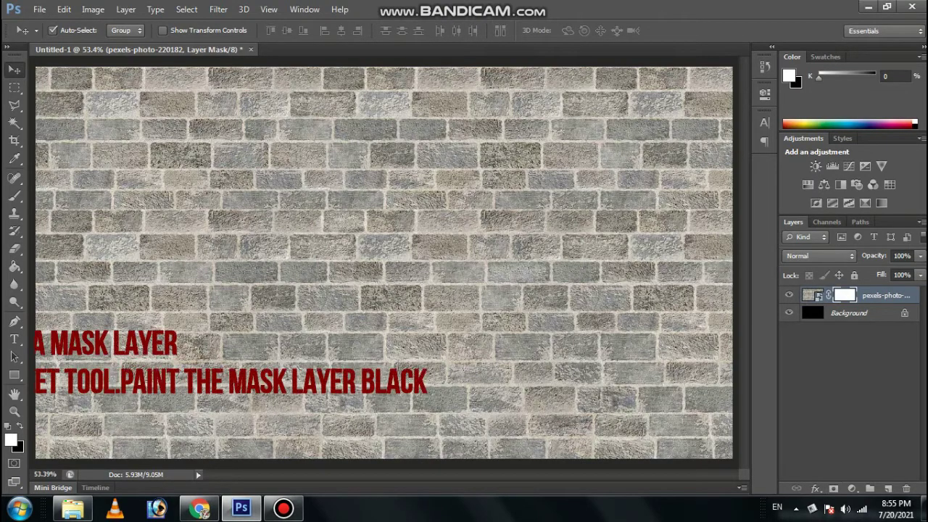
key(x)
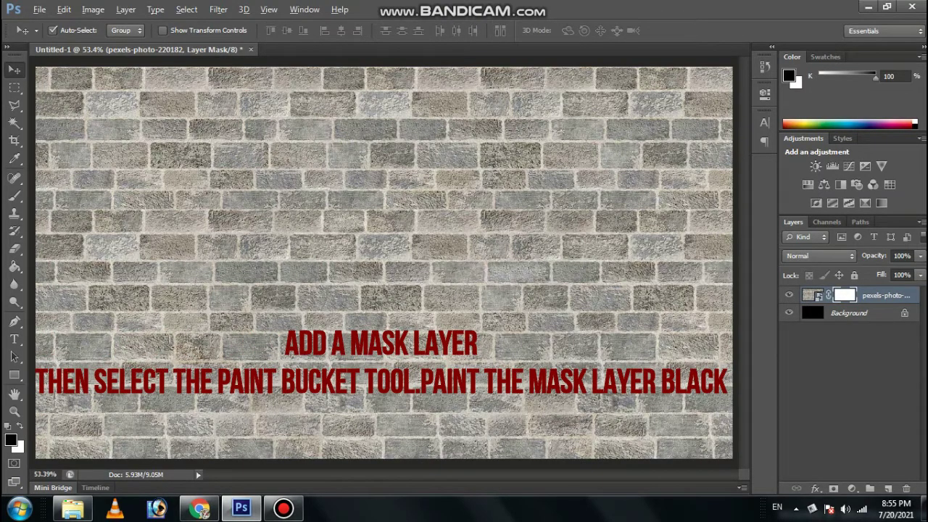
key(alt+BackSpace)
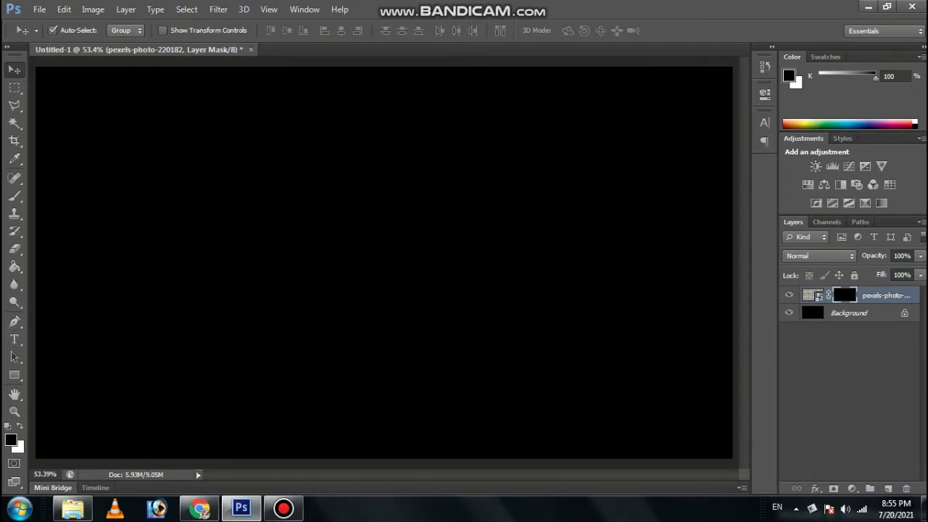
- Brush soft white across the mask to reveal the middle of the brick wall
key(x)
key(b)
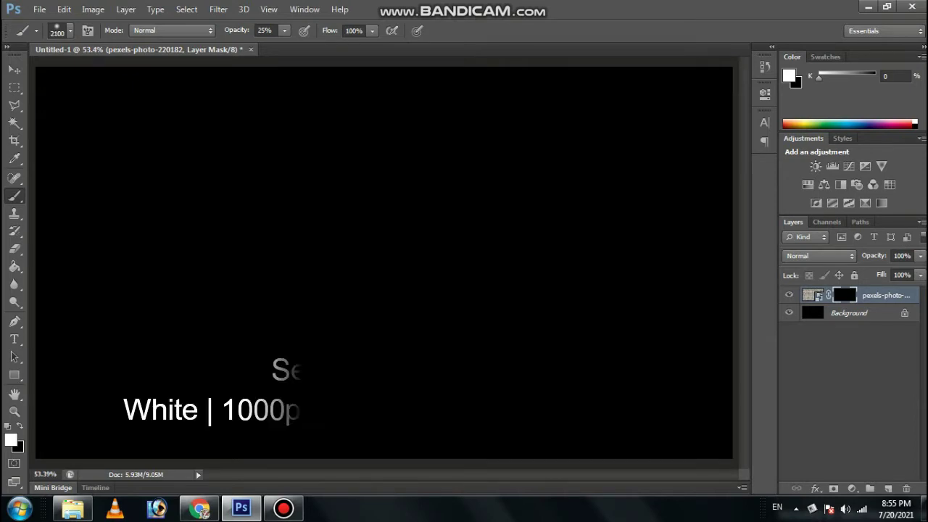
key(bracketleft)
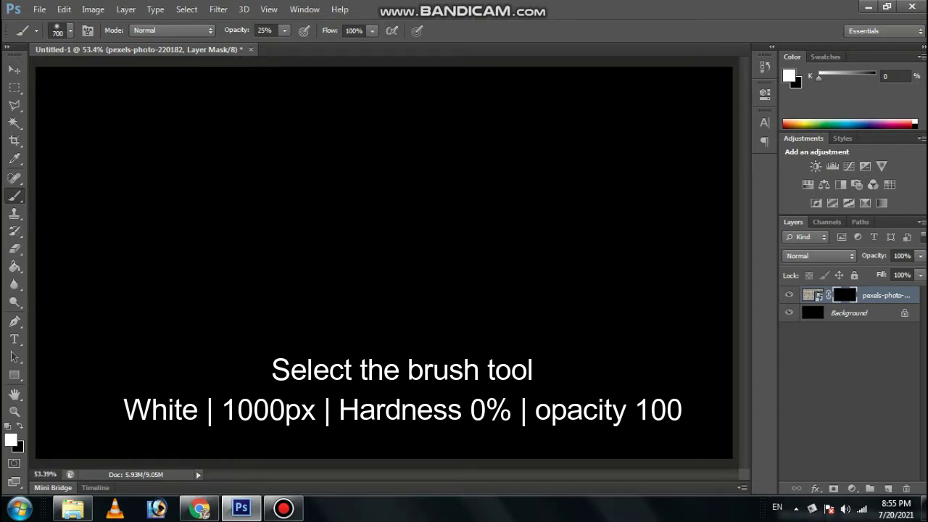
drag(181, 247, 653, 253)
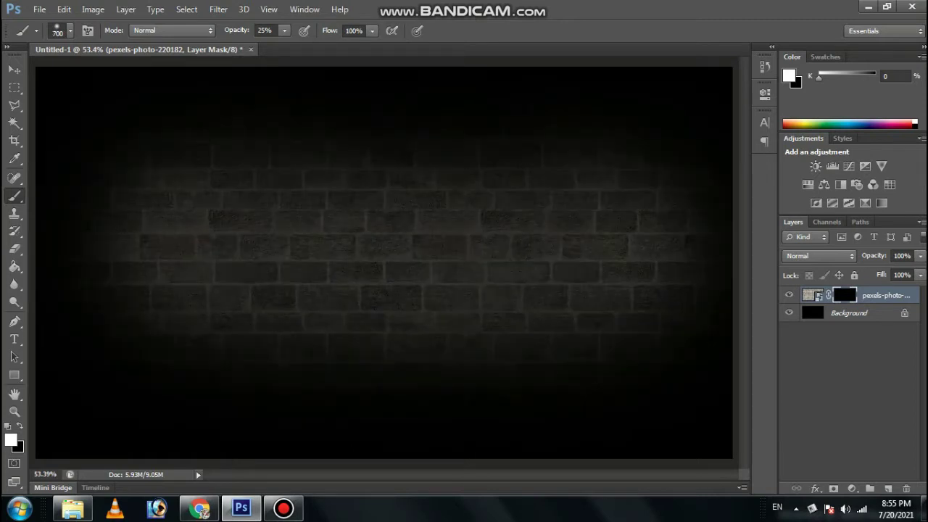
mouse_move(652, 333)
mouse_down()
mouse_move(450, 355)
mouse_move(217, 355)
mouse_up()
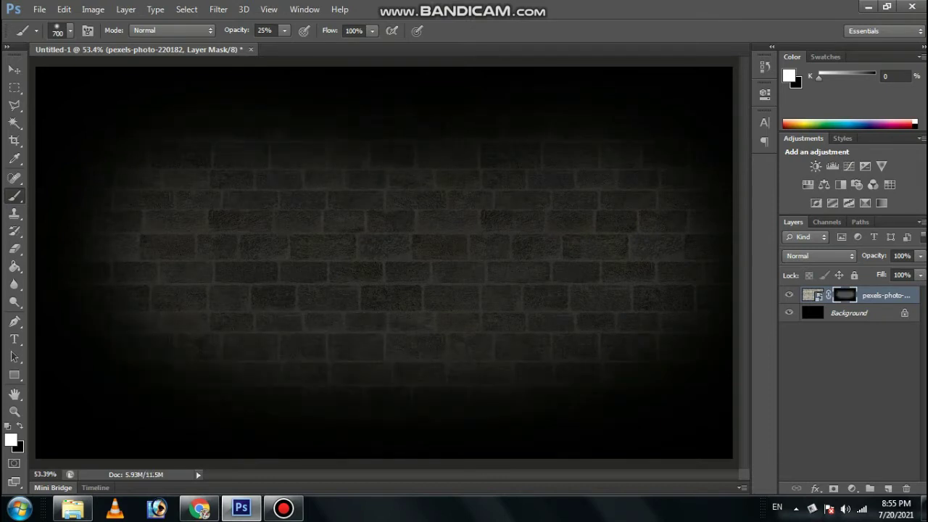
click(138, 258)
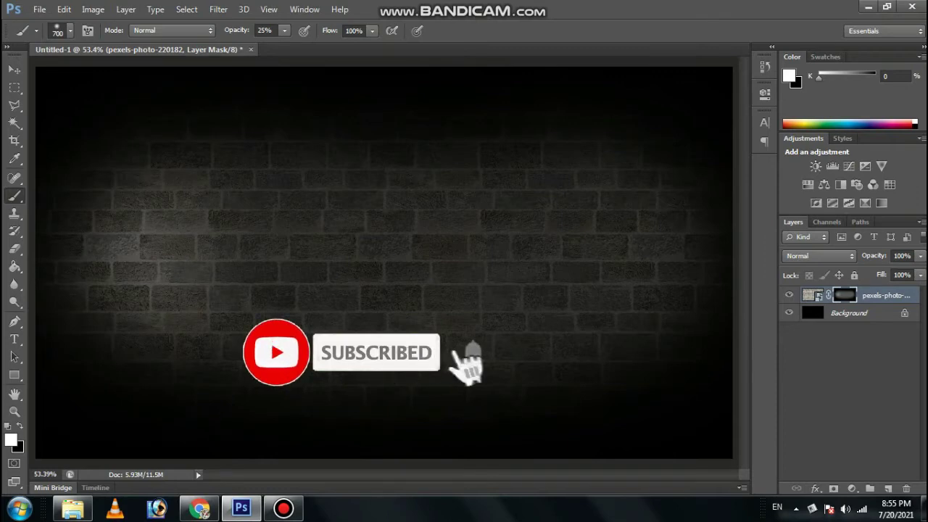
click(15, 69)
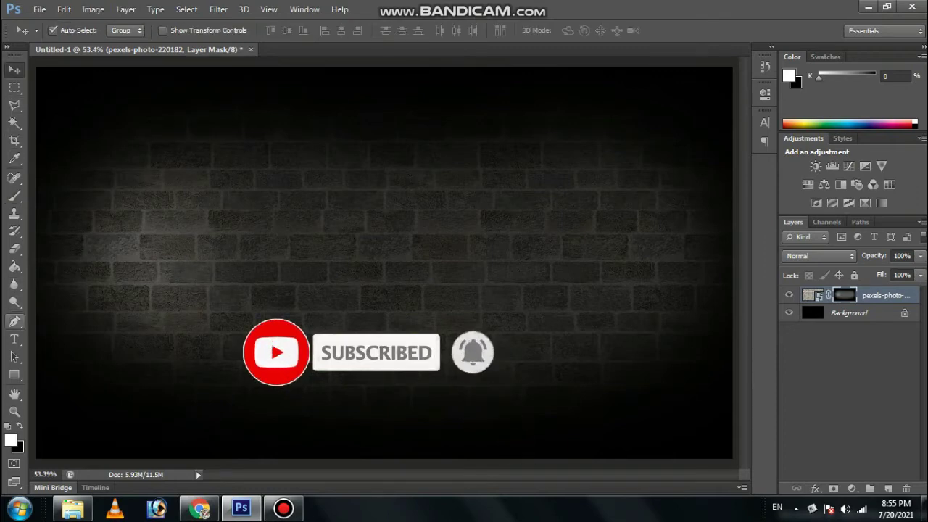
- Type the title 'EID UL ADHA' in a text box across the canvas centre
click(14, 338)
mouse_move(84, 189)
mouse_down()
mouse_move(416, 326)
mouse_move(697, 350)
mouse_up()
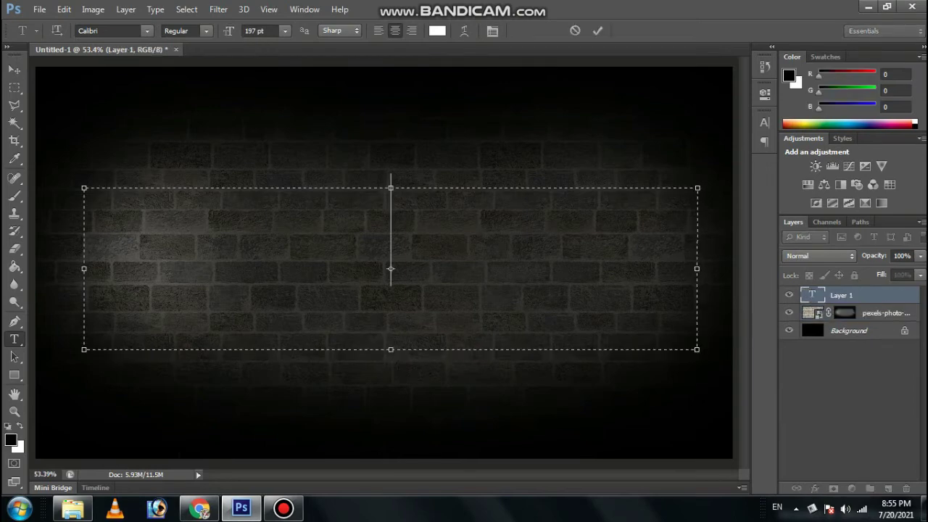
text(E)
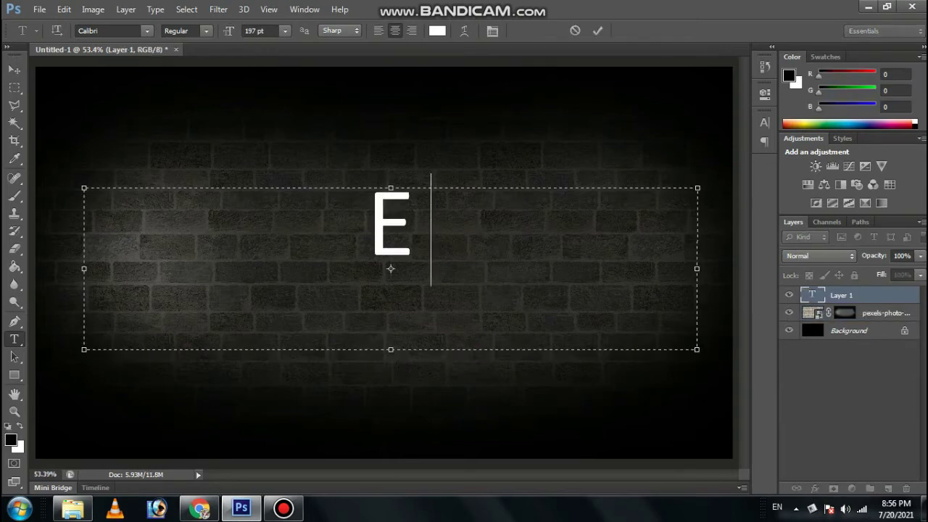
text(I)
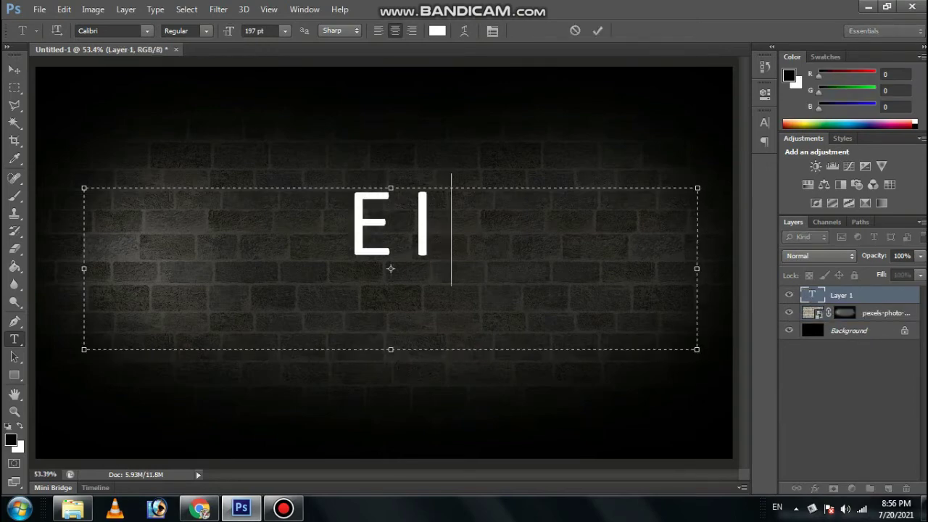
text(D UL )
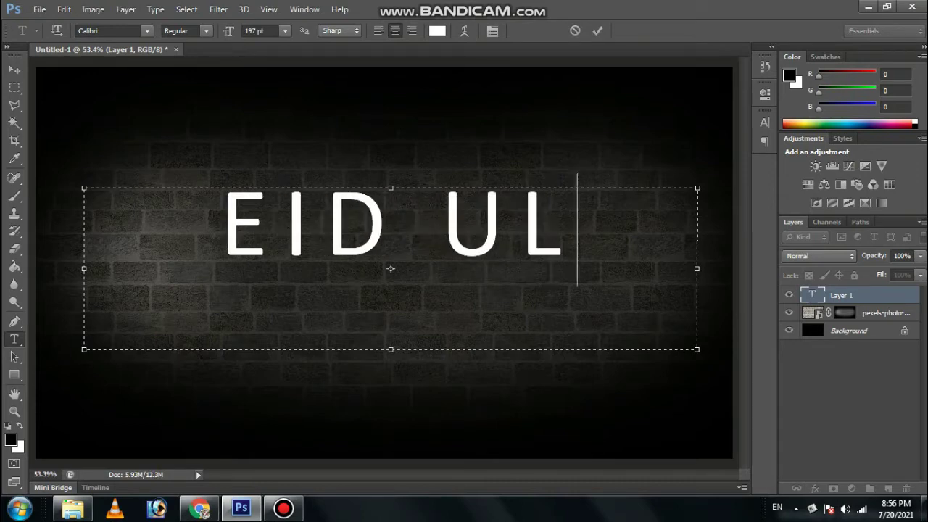
text(ADH)
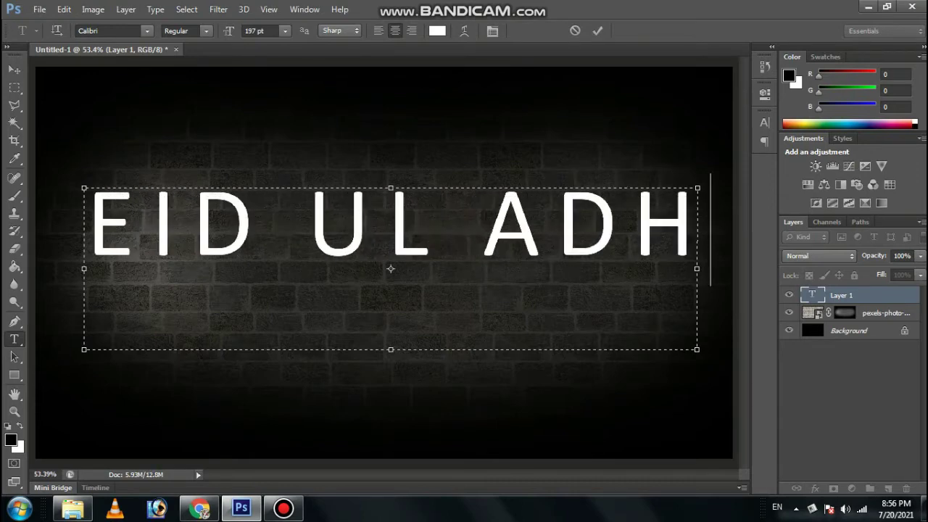
text(A)
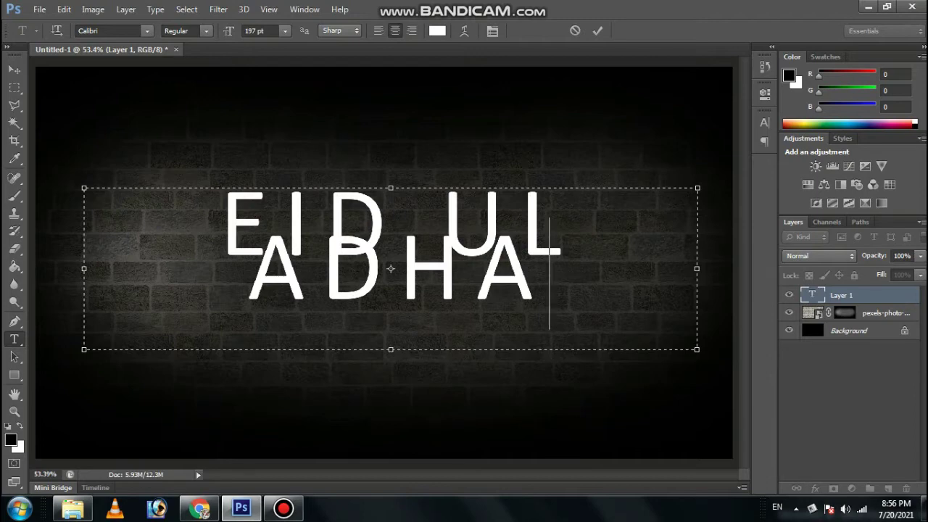
- Lower the title's font size until it fits on one line, then commit it
key(Home)
key(shift+End)
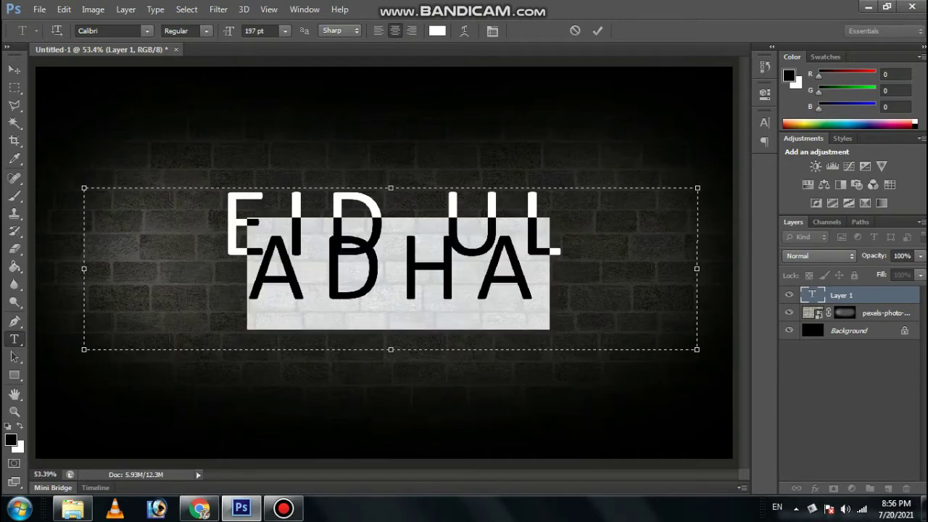
key(ctrl+a)
click(253, 30)
scroll(254, 30, down, 3)
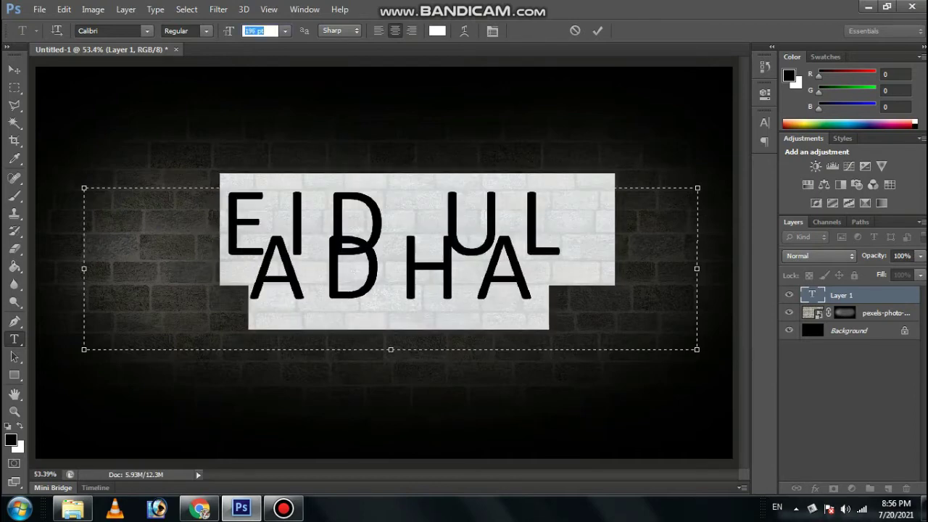
scroll(254, 30, down, 5)
scroll(253, 30, down, 6)
scroll(254, 31, down, 4)
scroll(254, 30, down, 3)
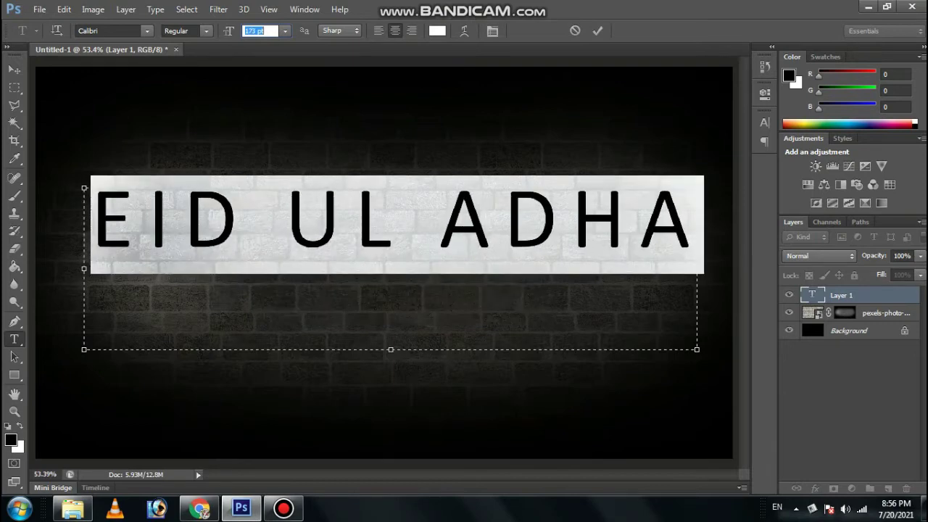
scroll(254, 31, down, 3)
scroll(254, 31, down, 3)
scroll(253, 31, down, 3)
scroll(254, 31, down, 3)
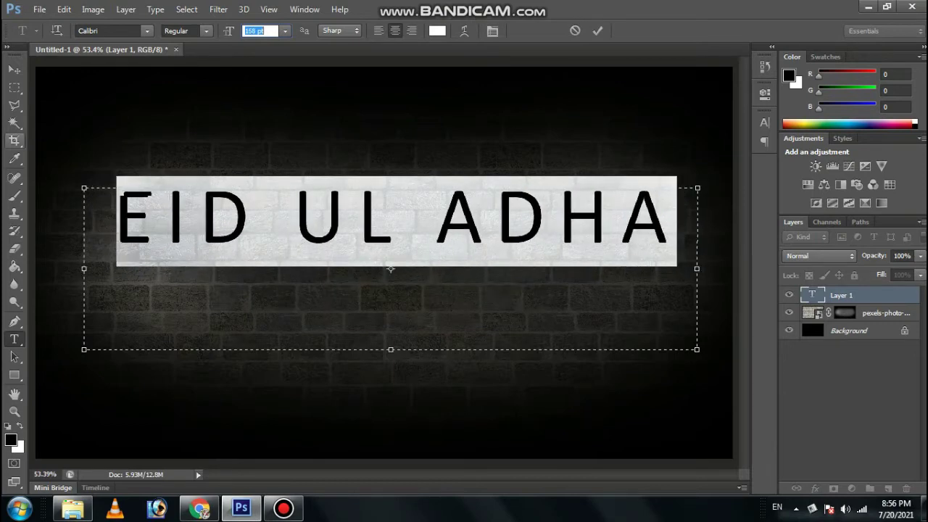
scroll(254, 31, down, 3)
click(15, 69)
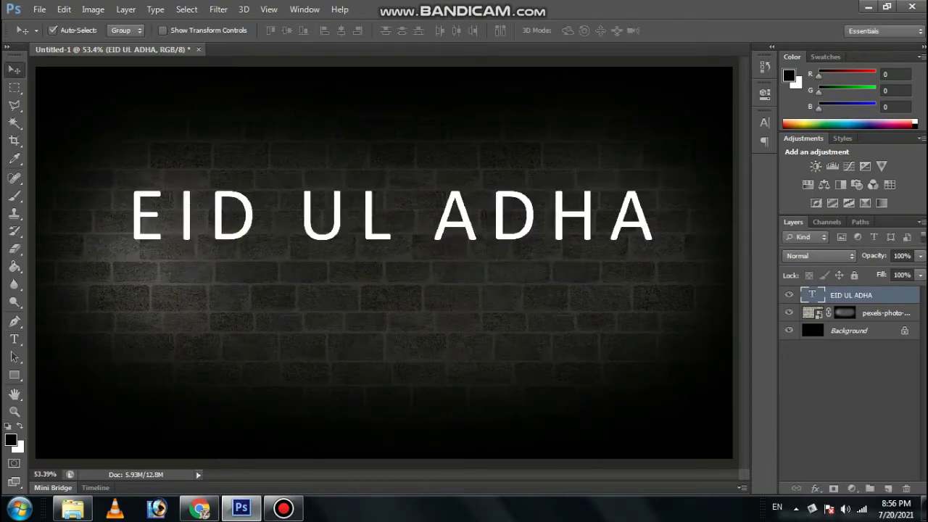
- Move the title slightly lower and add a new empty layer above it
drag(366, 200, 366, 234)
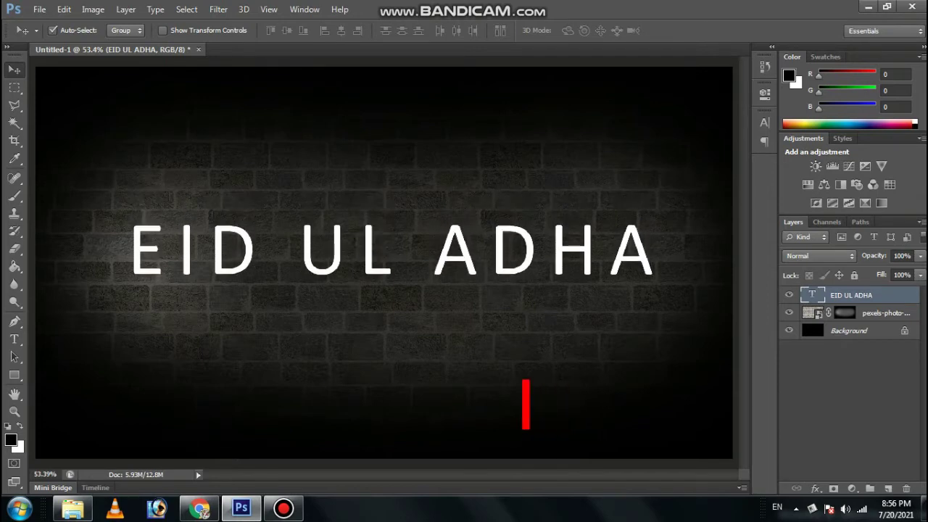
click(887, 489)
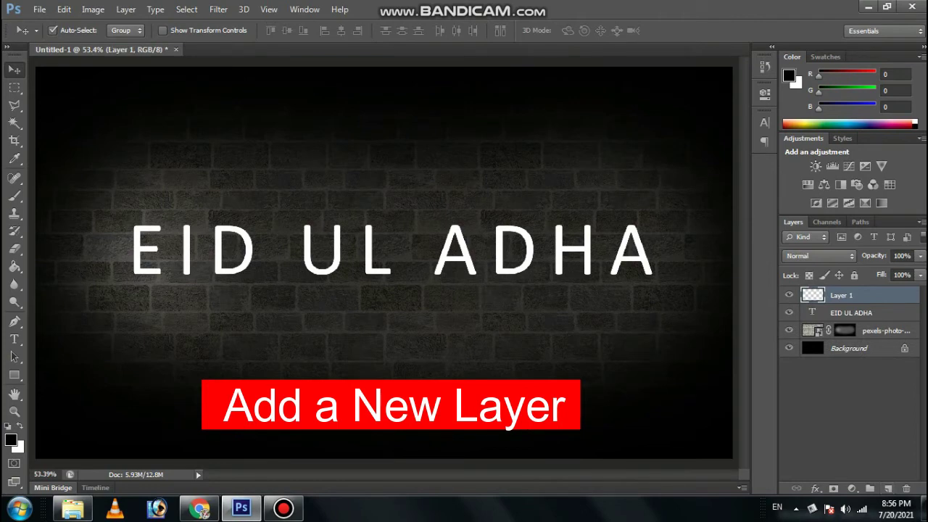
click(15, 248)
- Draw a diagonal rainbow gradient on the new layer and clip it to the title
right_click(15, 266)
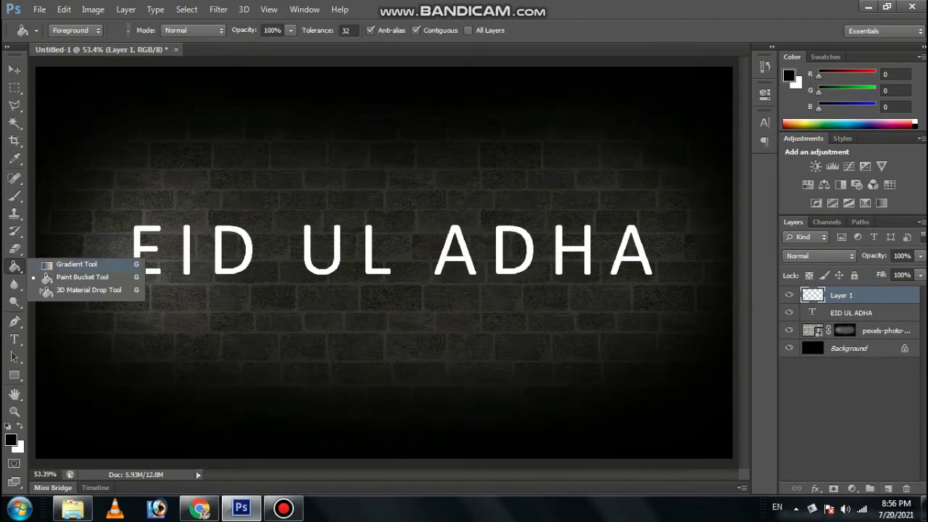
click(58, 264)
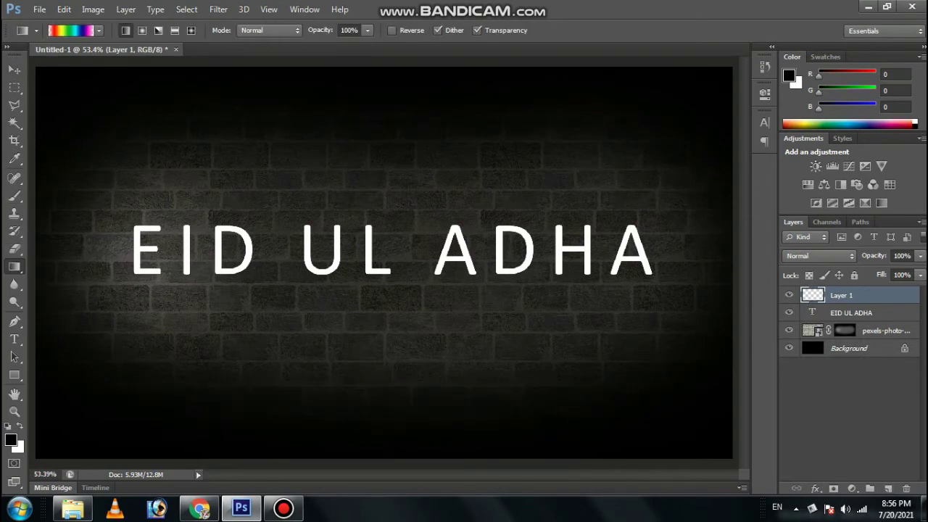
drag(101, 141, 638, 390)
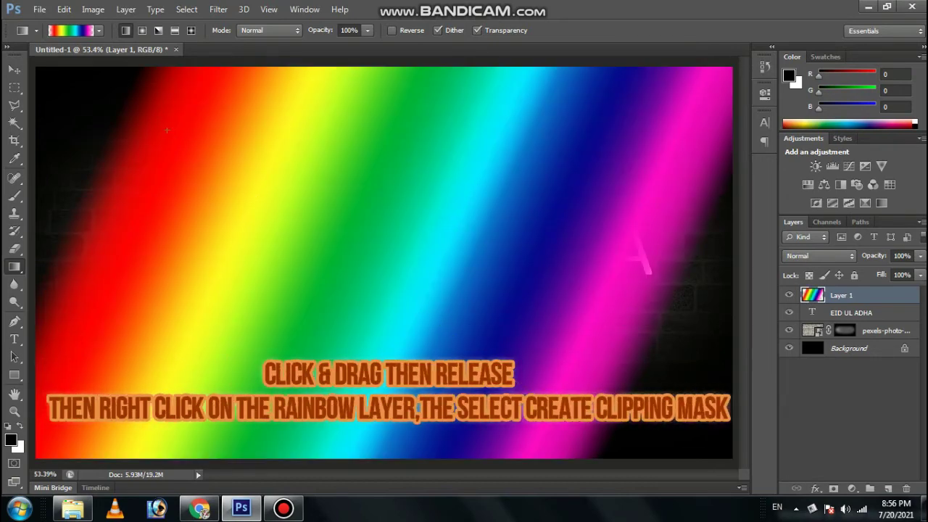
drag(166, 130, 641, 254)
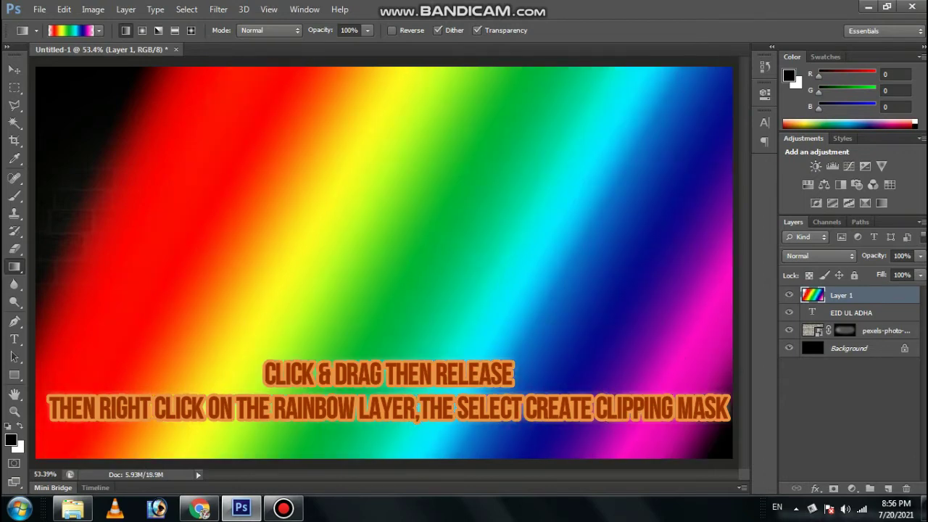
right_click(855, 295)
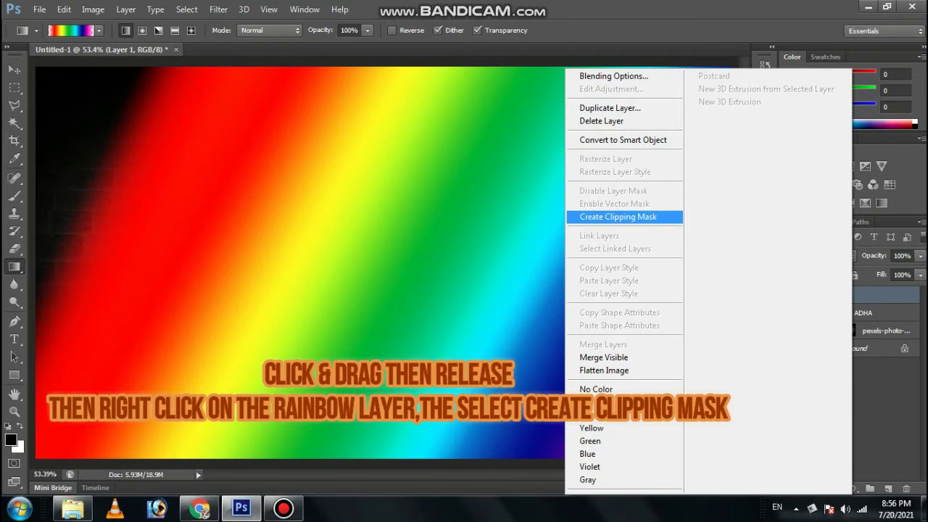
click(617, 216)
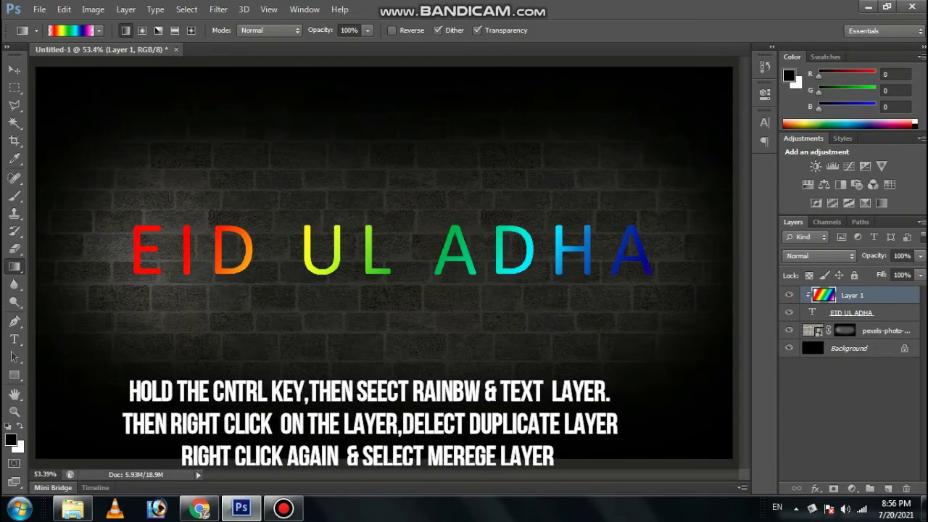
- Duplicate the rainbow and text layers, merge the copies, and name the result Small
ctrl+click(851, 313)
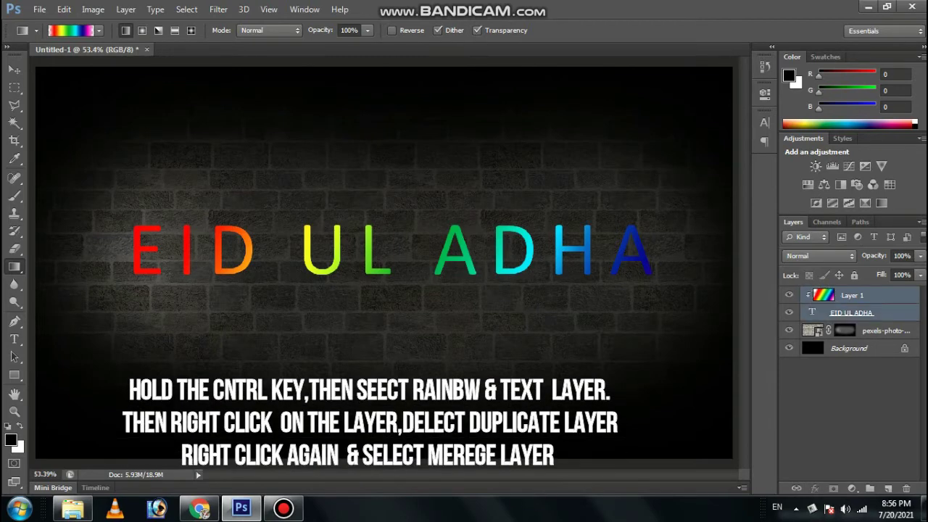
right_click(856, 312)
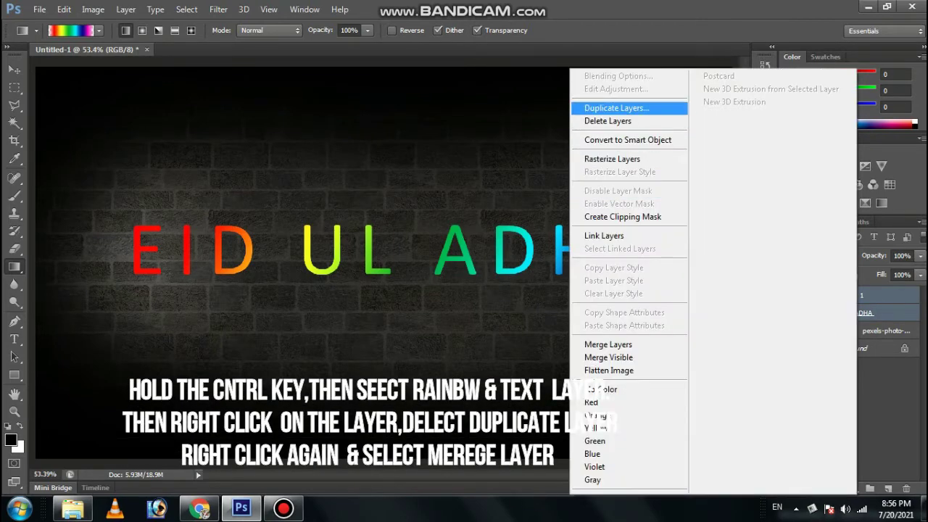
click(616, 108)
click(584, 152)
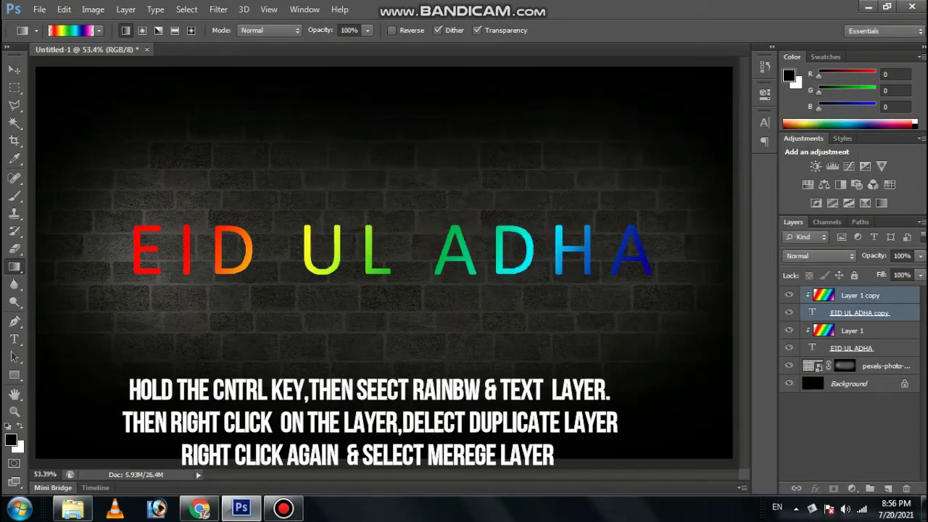
right_click(841, 304)
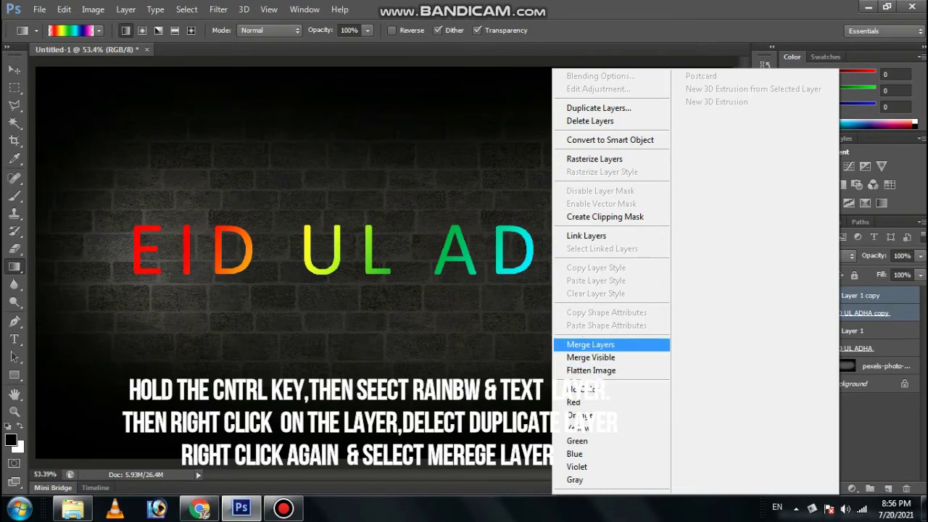
click(590, 345)
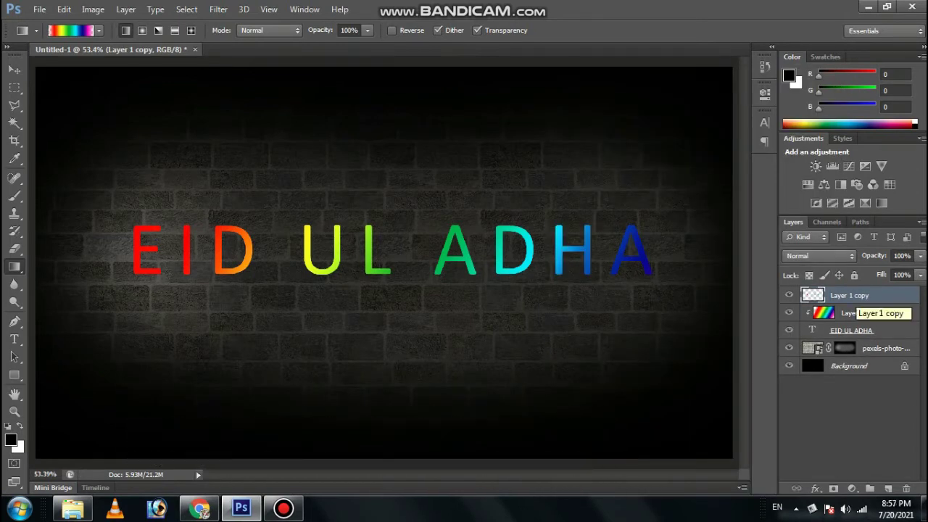
double_click(850, 295)
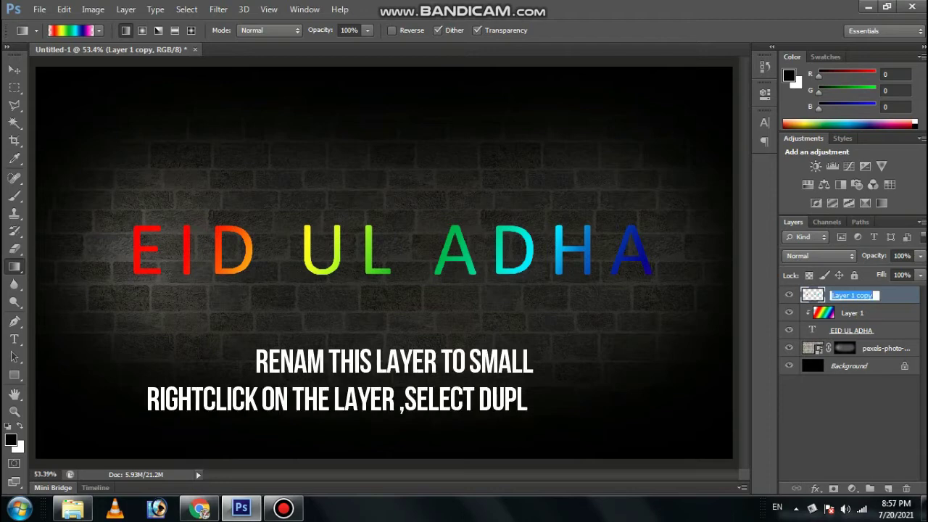
text(Small)
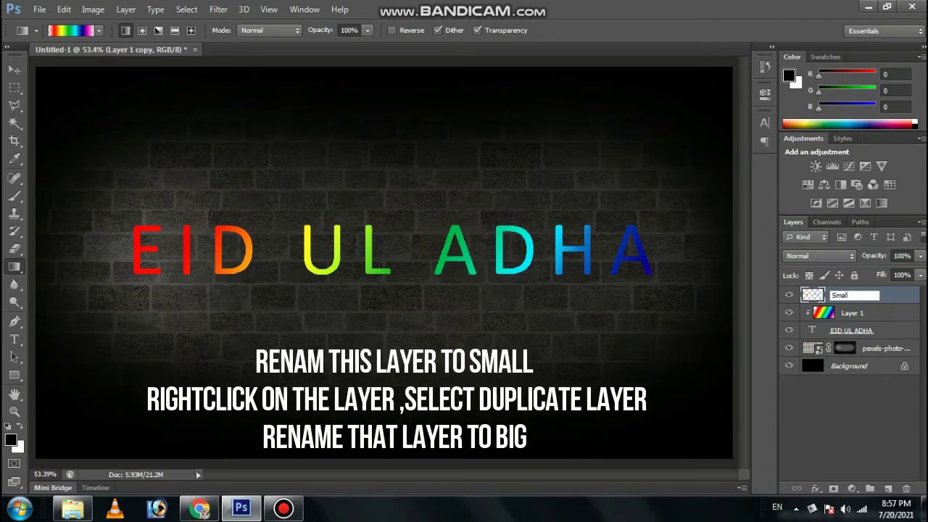
key(Return)
- Duplicate the Small layer and rename the copy Big
right_click(858, 295)
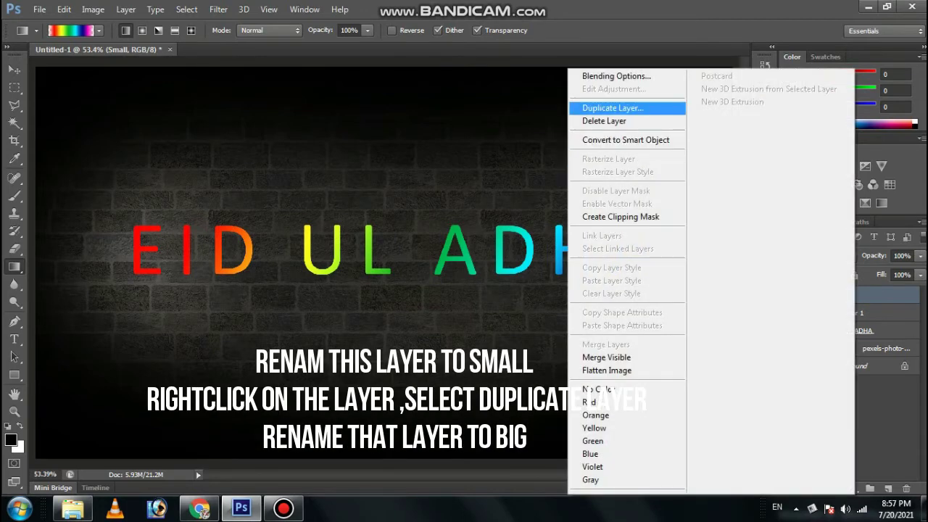
click(612, 107)
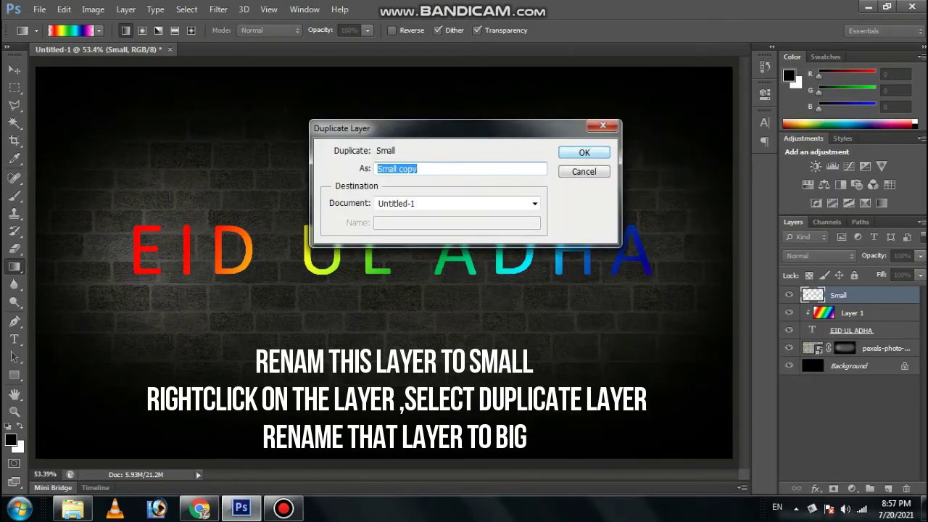
click(586, 151)
double_click(846, 295)
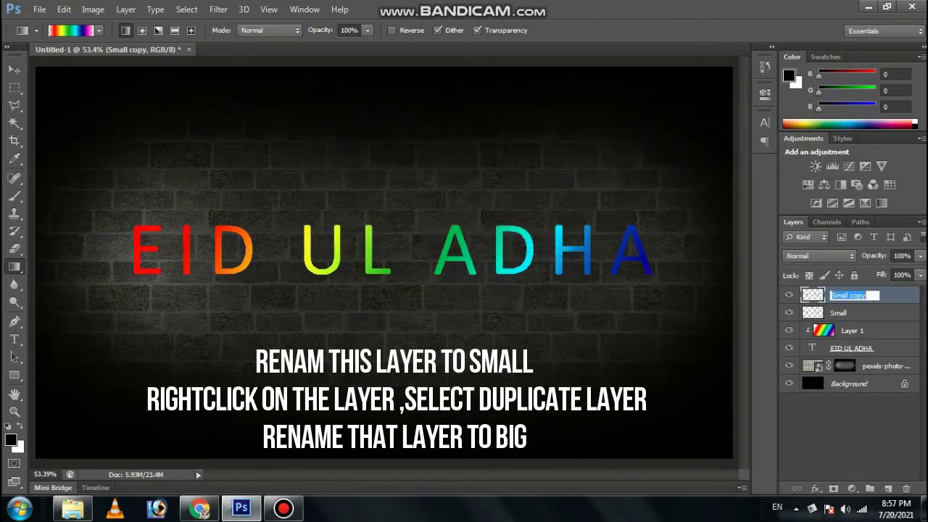
text(Big)
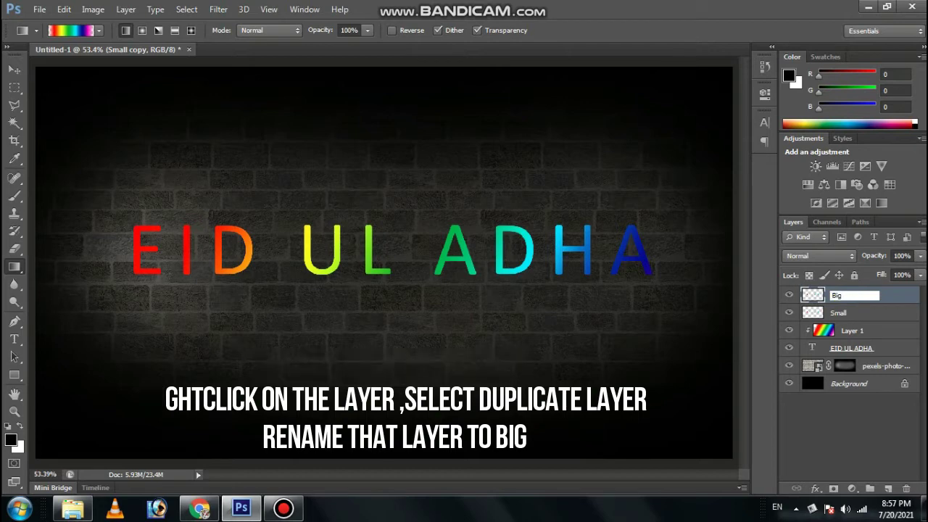
click(863, 313)
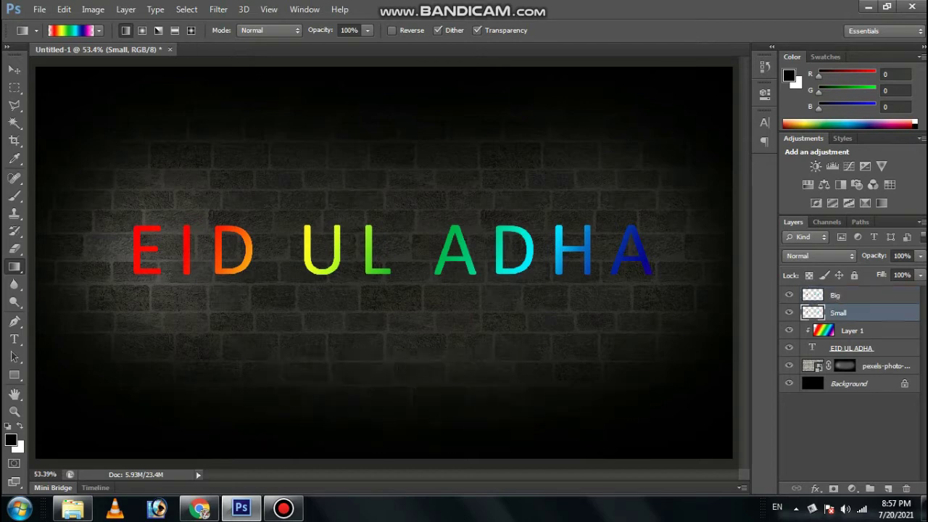
key(alt+bracketright)
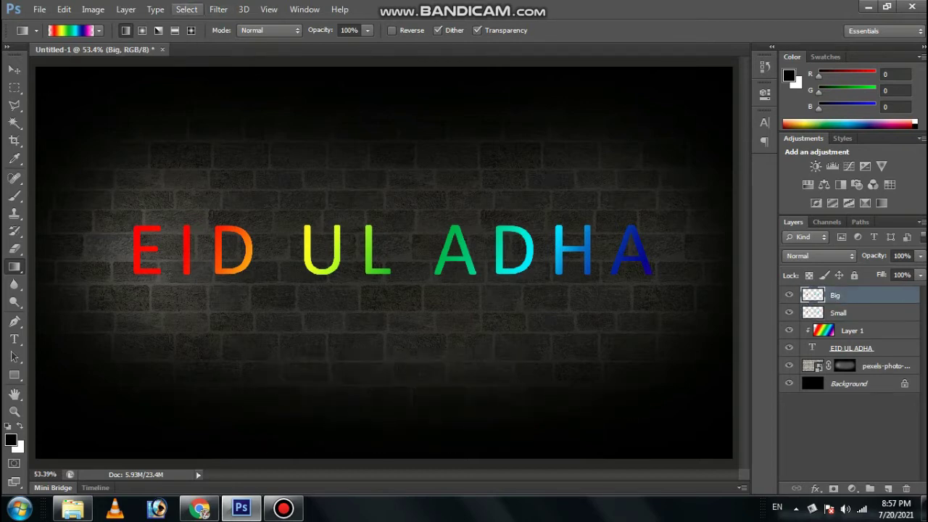
- Apply a 120 px Gaussian Blur to the Big layer
click(218, 10)
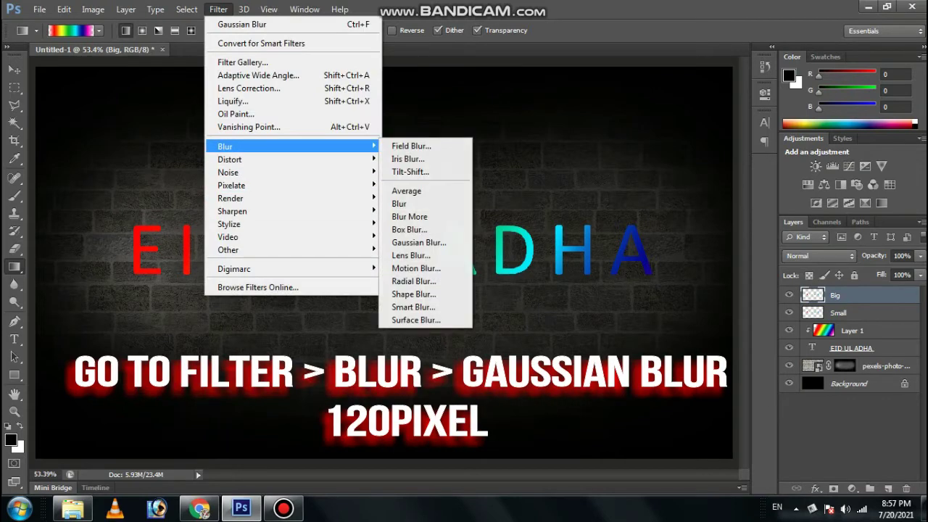
click(420, 239)
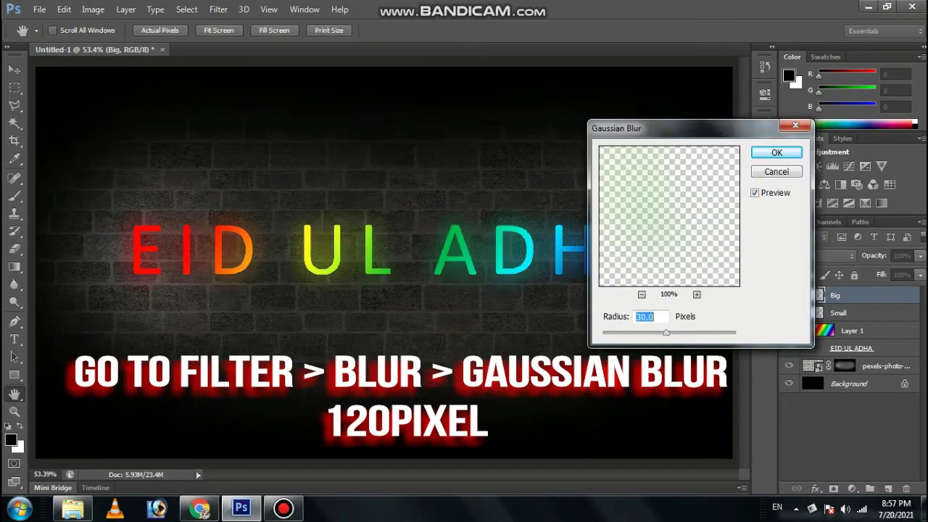
drag(666, 332, 695, 332)
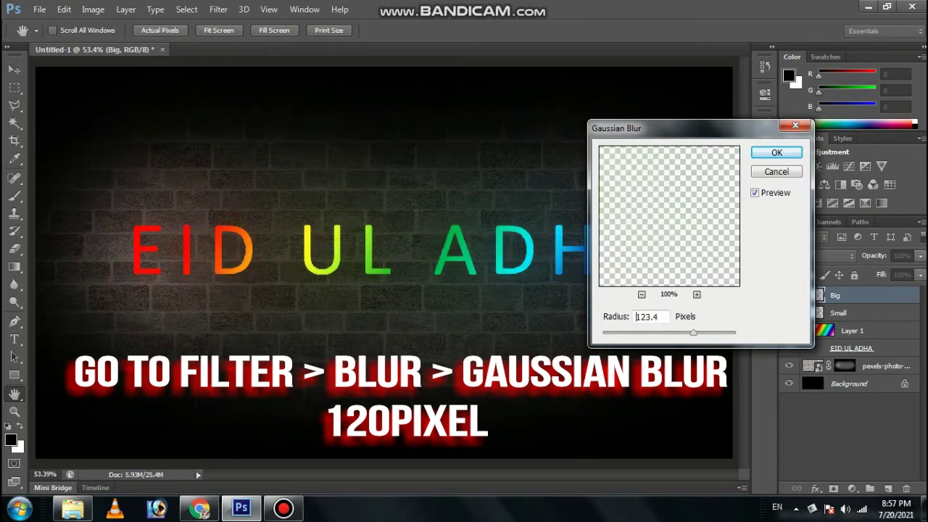
double_click(636, 317)
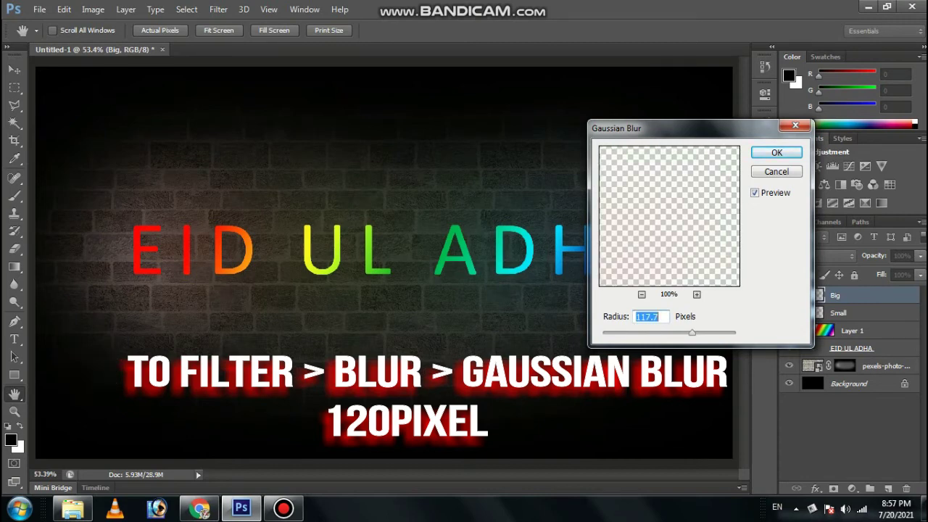
text(120)
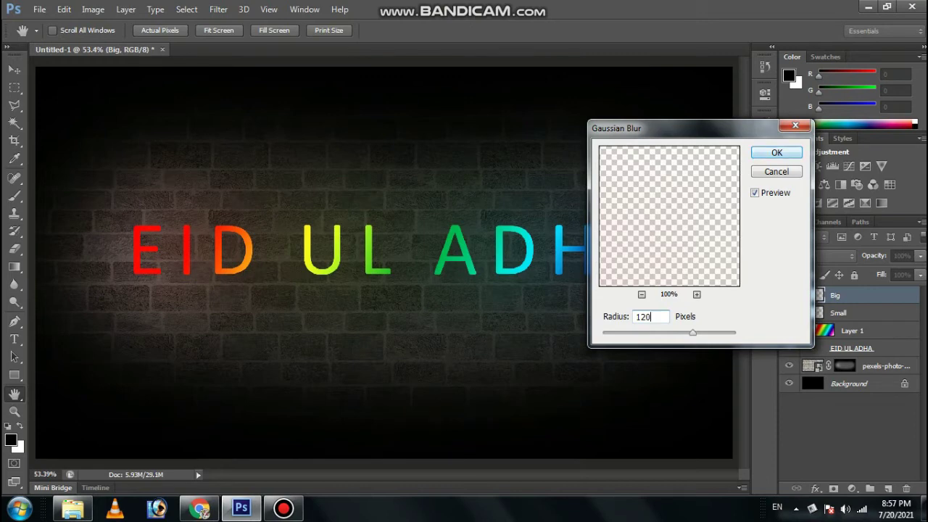
key(Return)
- Apply a 30 px Gaussian Blur to the Small layer, then select Big and Small together
click(838, 312)
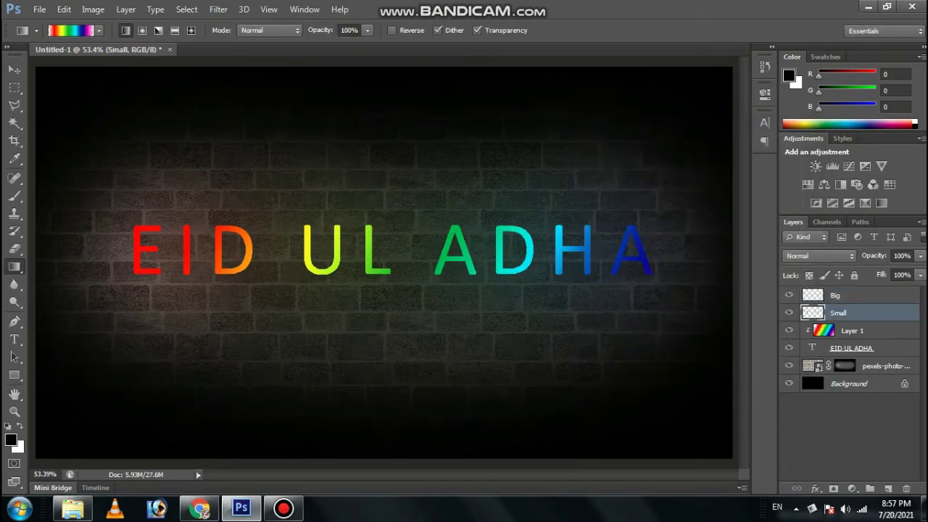
click(218, 8)
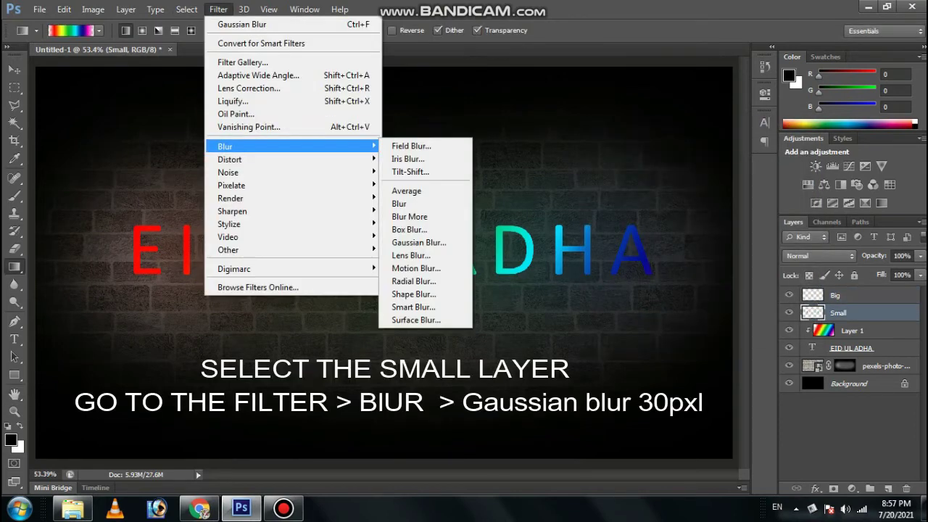
click(421, 240)
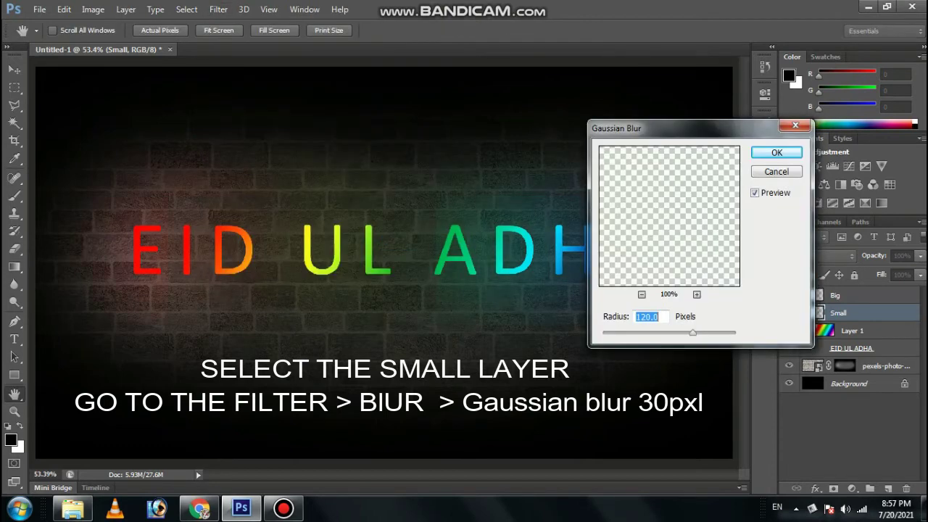
text(30)
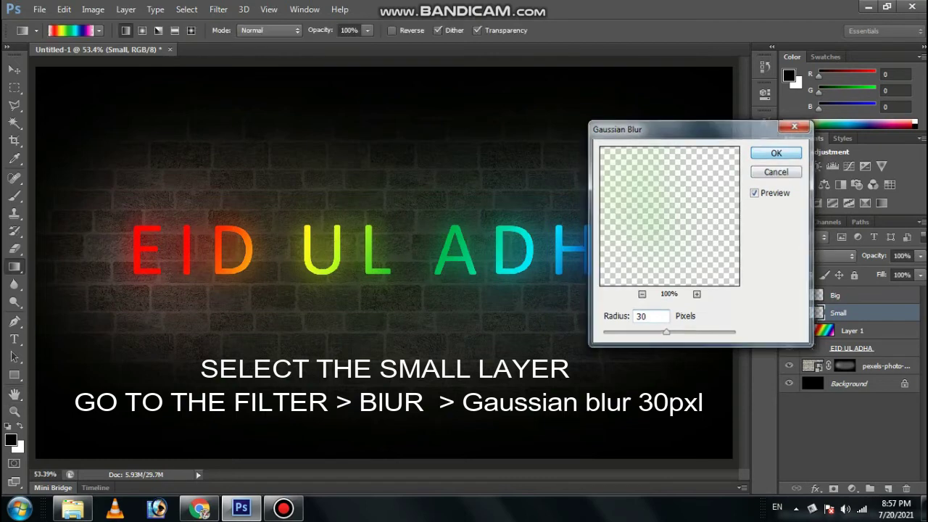
key(Return)
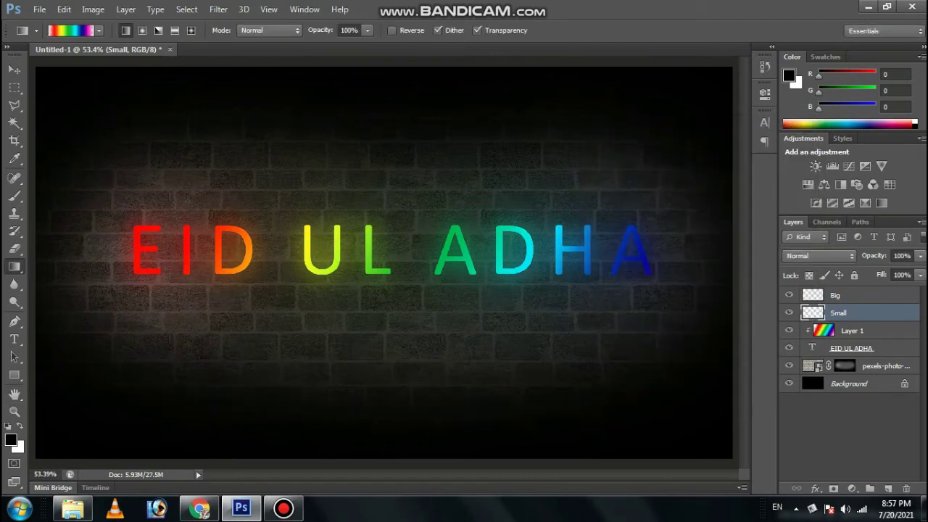
key(alt+shift+bracketright)
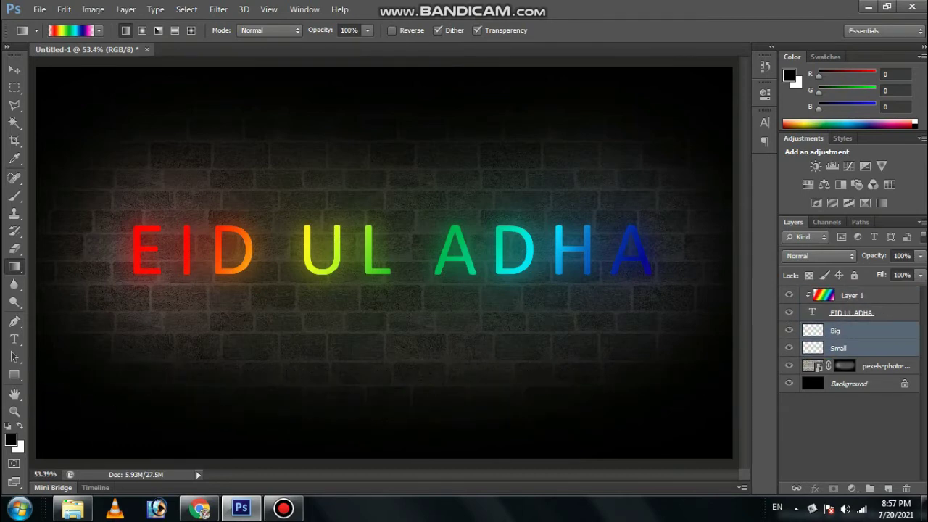
- Give the text a white Linear Dodge (Add) inner glow: 100% opacity, Center source, 10 px
key(alt+bracketright)
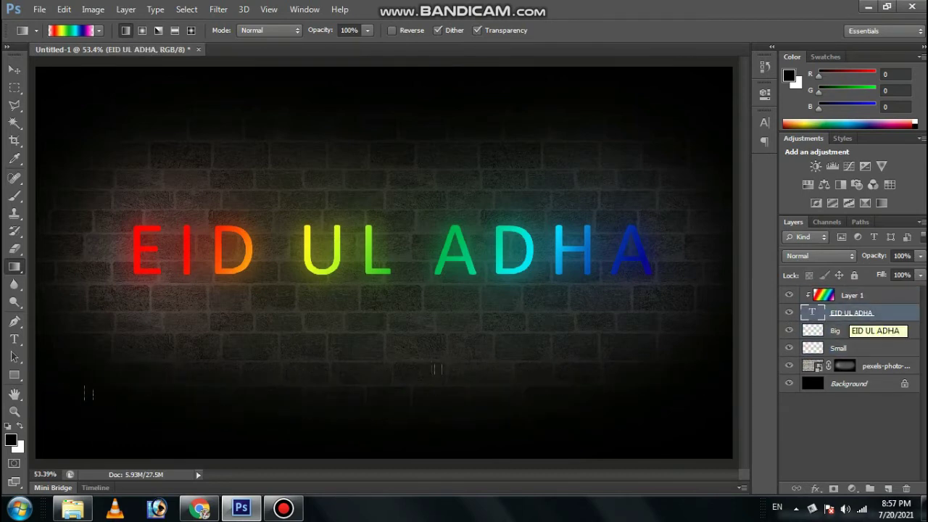
right_click(852, 313)
click(620, 75)
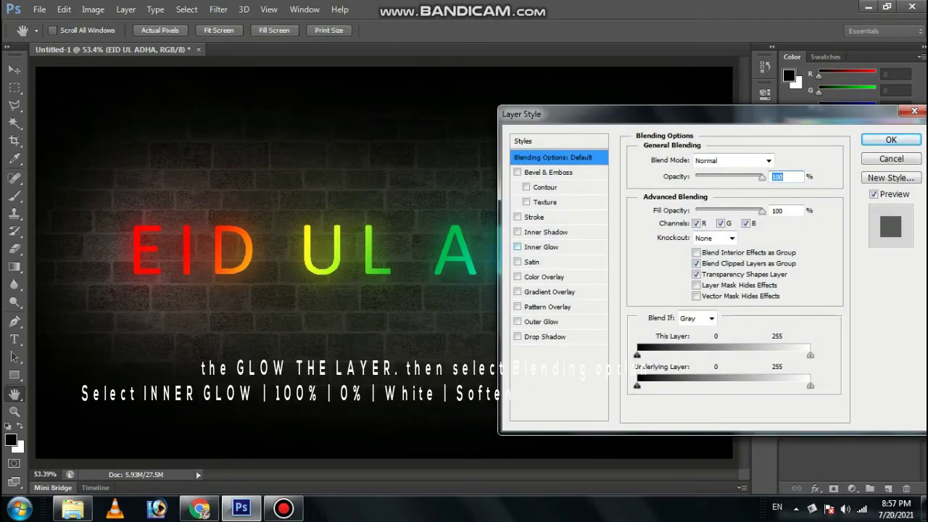
click(541, 247)
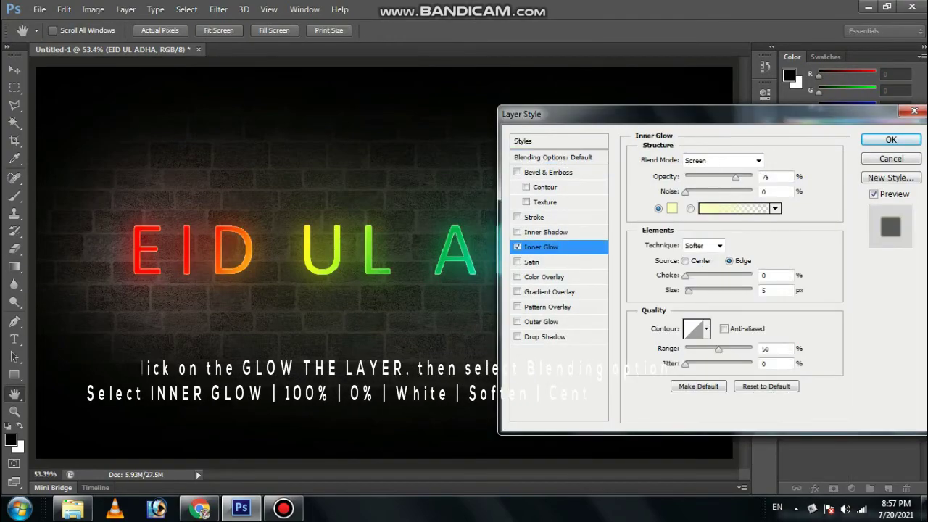
click(757, 160)
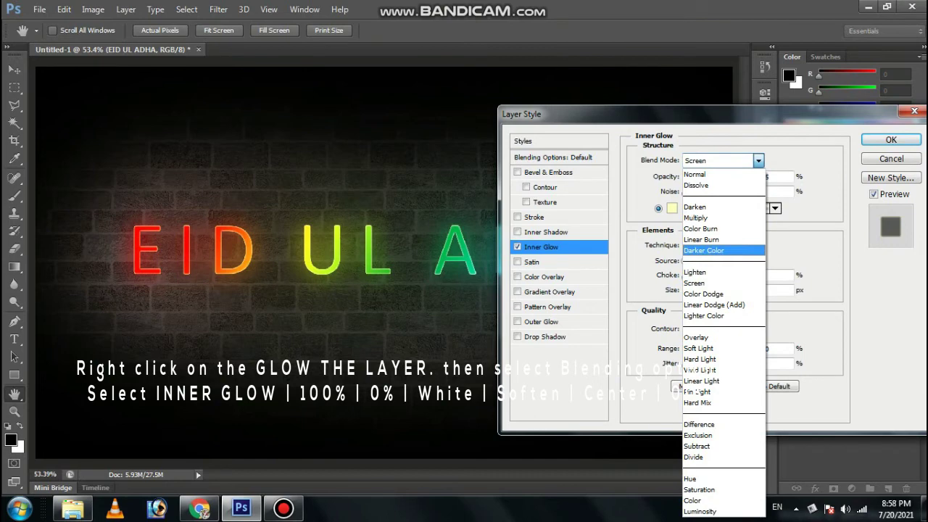
click(714, 305)
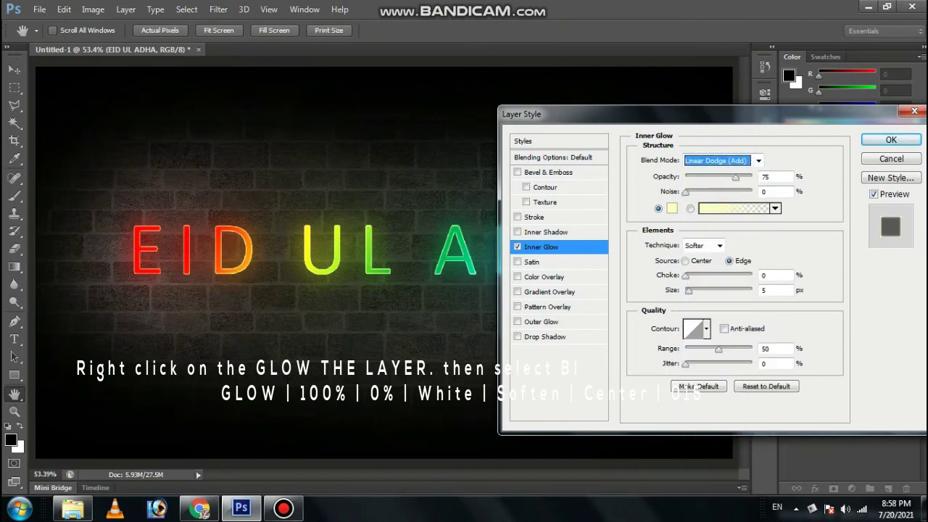
key(Tab)
text(10)
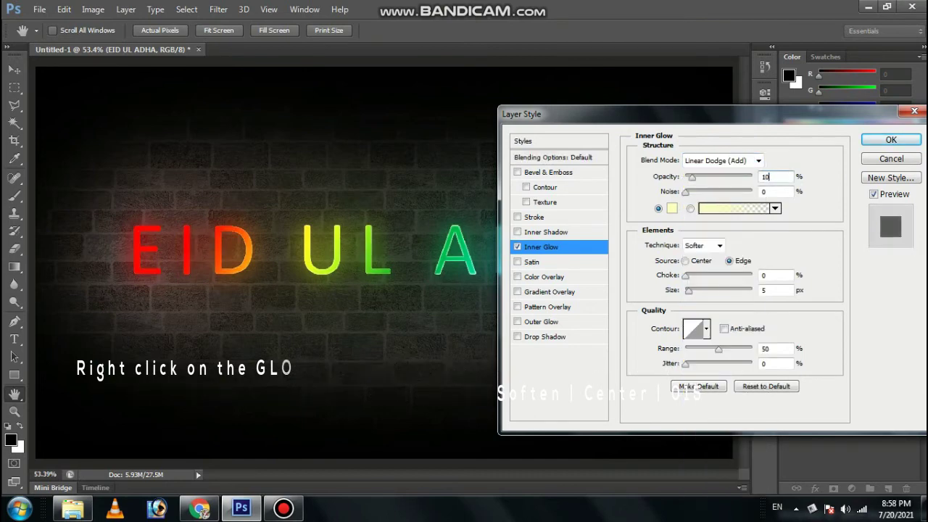
text(0)
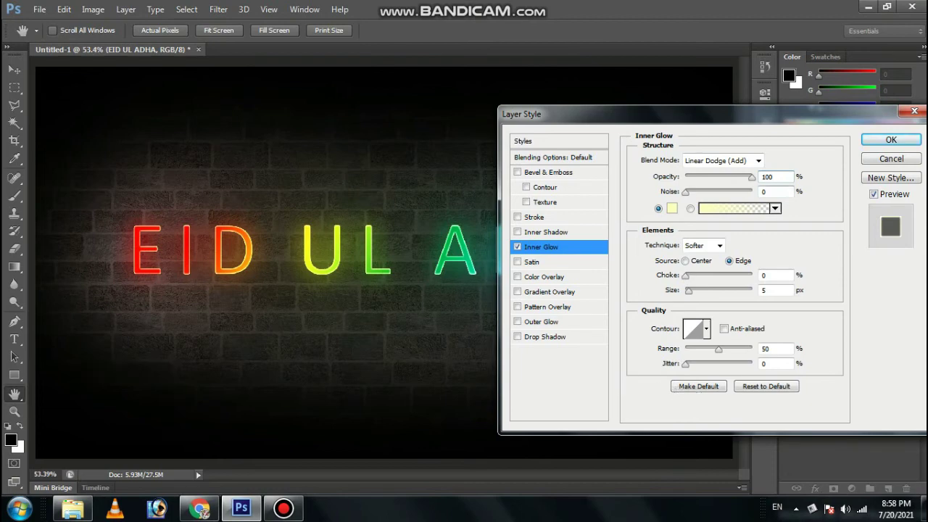
click(685, 260)
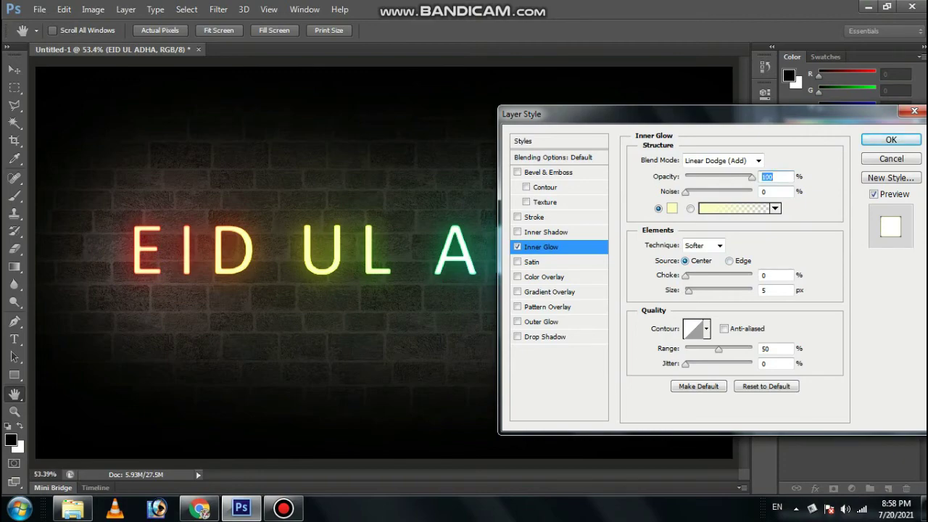
click(671, 208)
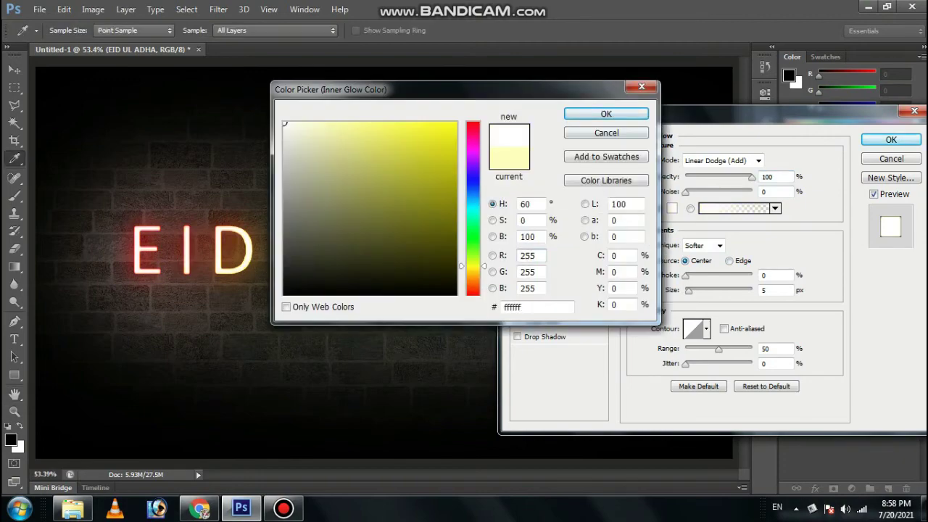
click(606, 114)
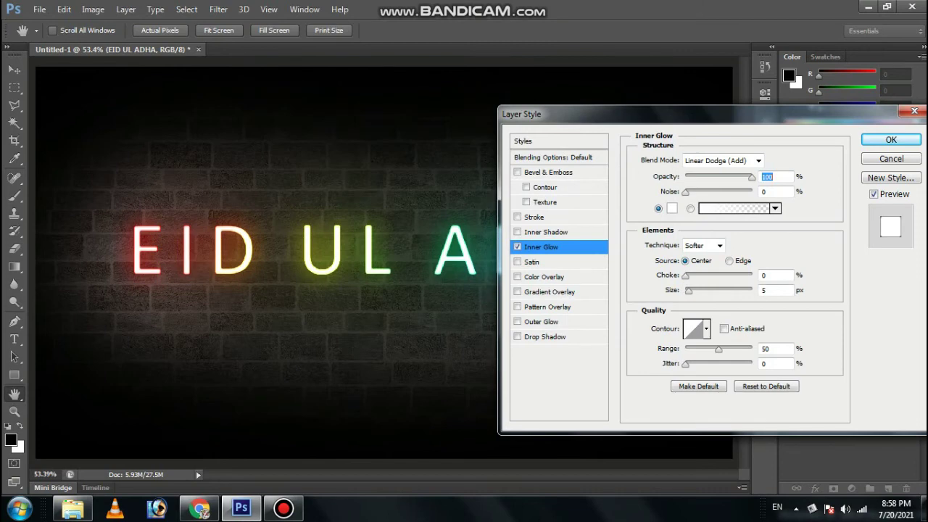
key(Up)
key(Up)
key(Up)
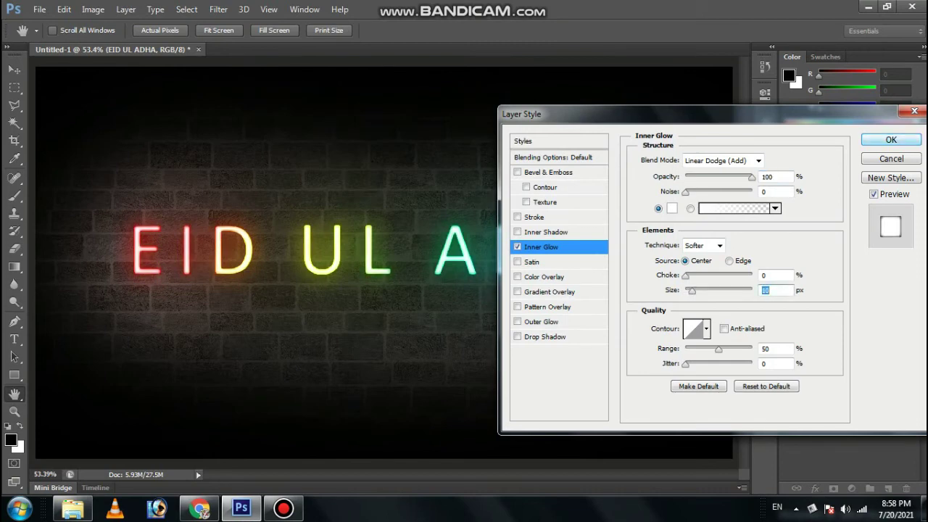
click(891, 140)
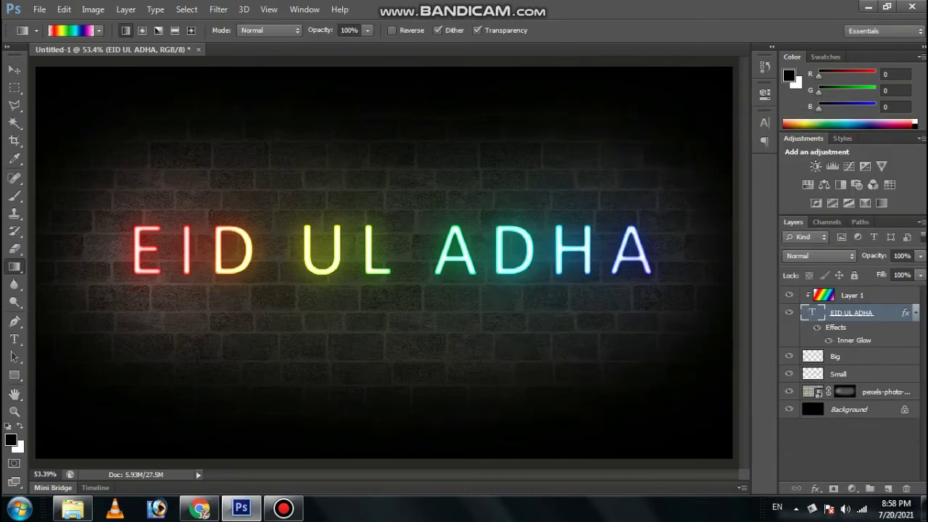
- Duplicate the Big and Small glow layers into Big copy and Small copy
key(alt+bracketleft)
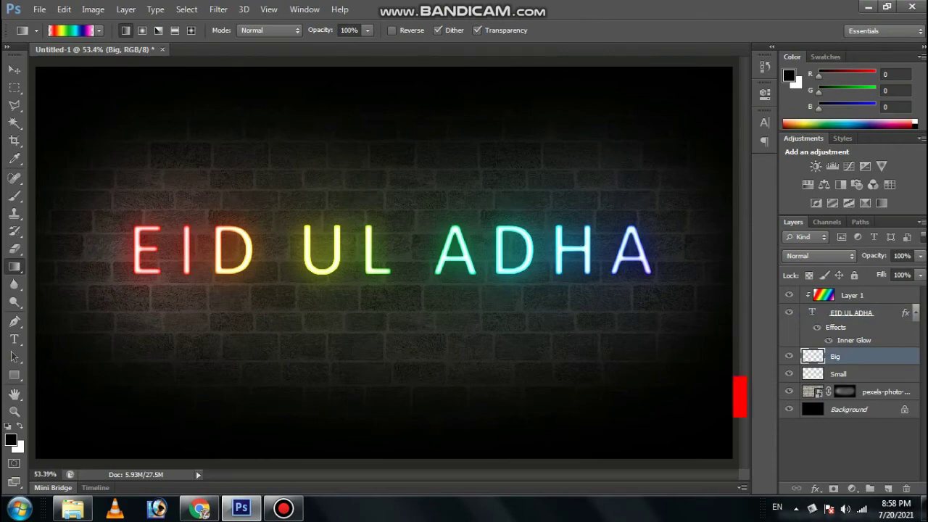
right_click(841, 356)
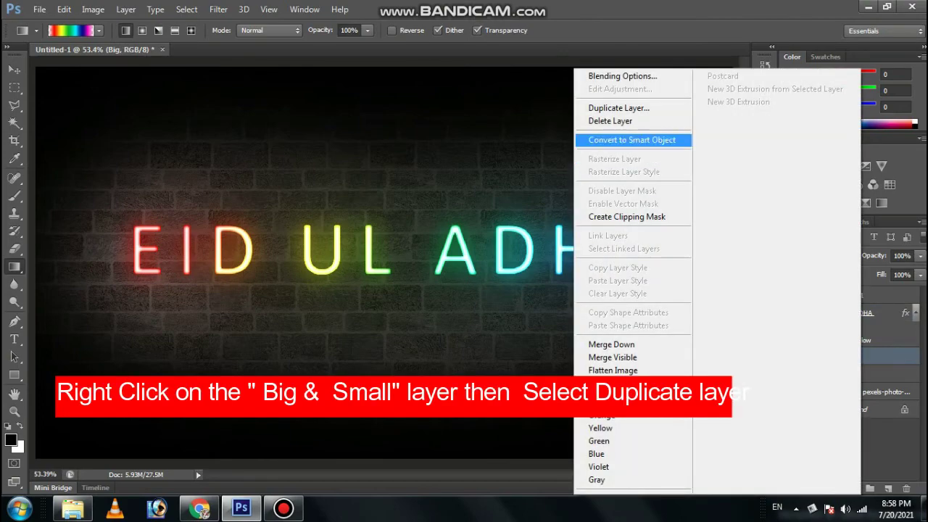
click(618, 107)
key(Return)
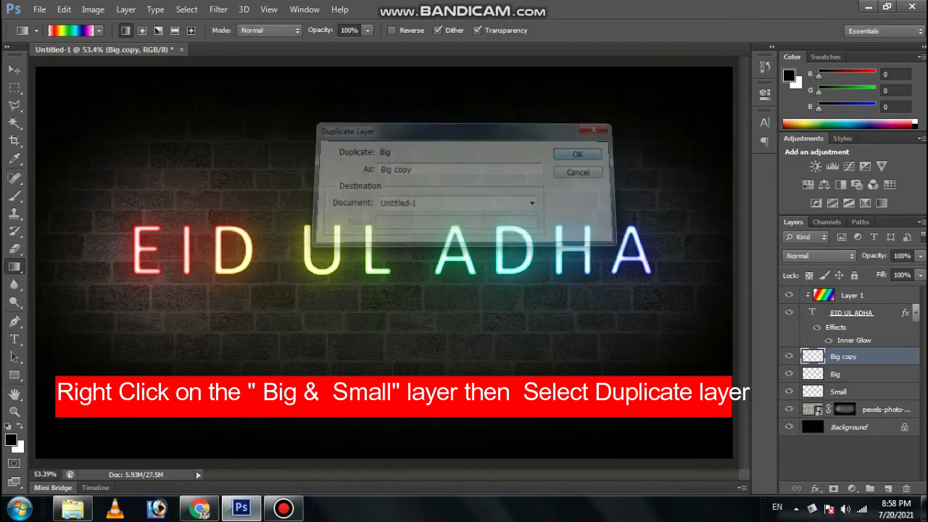
click(838, 392)
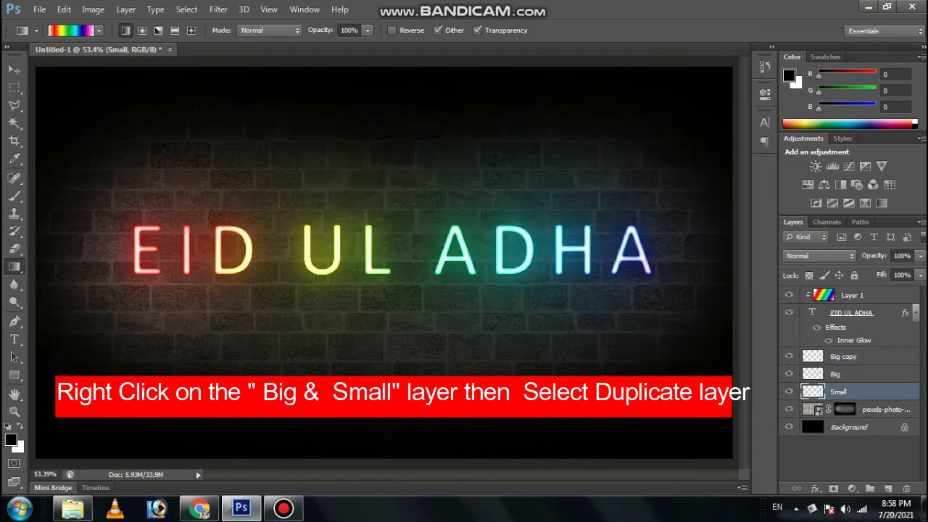
right_click(838, 392)
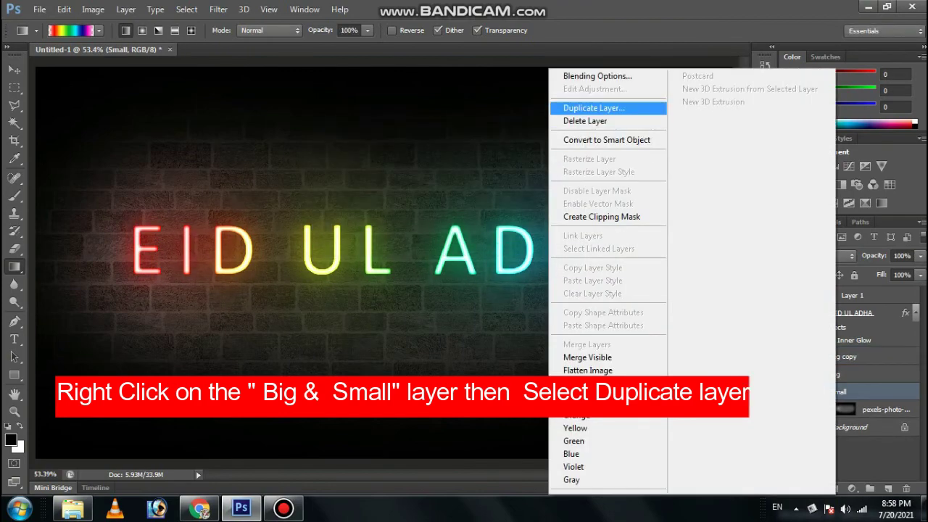
click(593, 108)
click(586, 152)
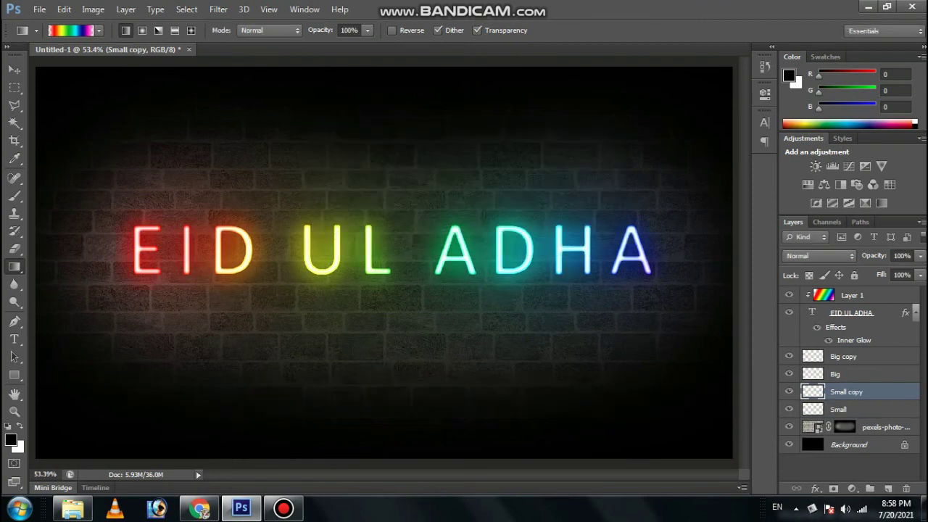